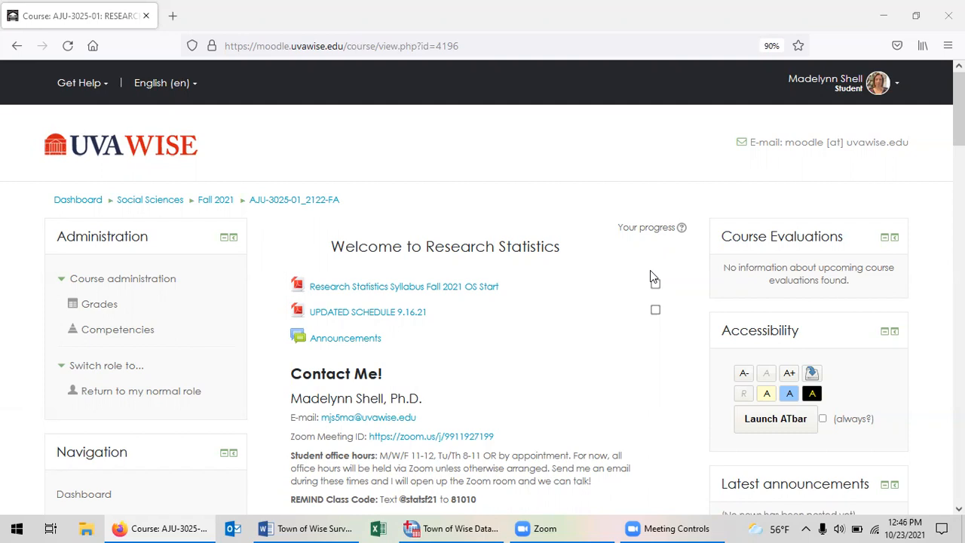
Locate the Community Engagement Final Project files on the course page, then switch to the SPSS data set's Data View
{"action": "scroll", "coordinate": [810, 196], "scroll_direction": "down", "scroll_amount": 5}
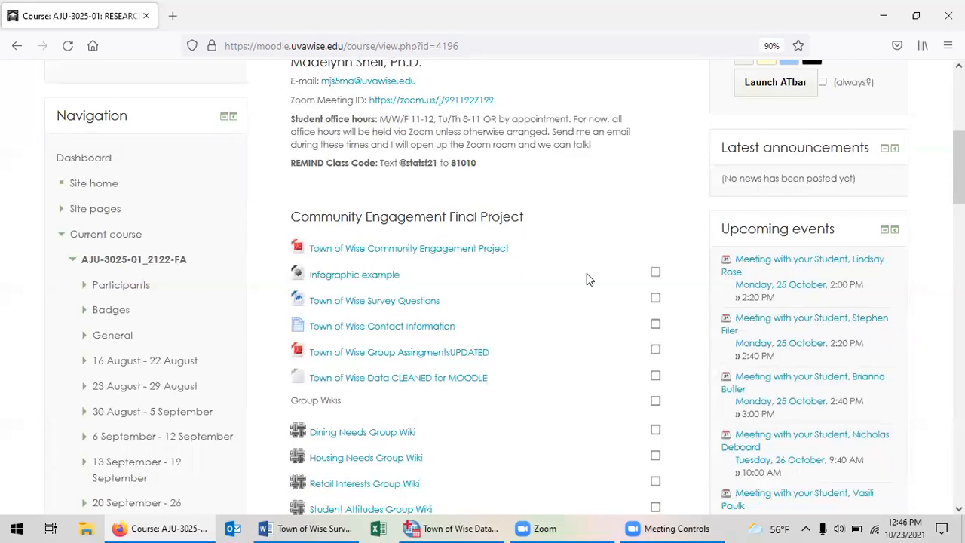
{"action": "left_click", "coordinate": [461, 528]}
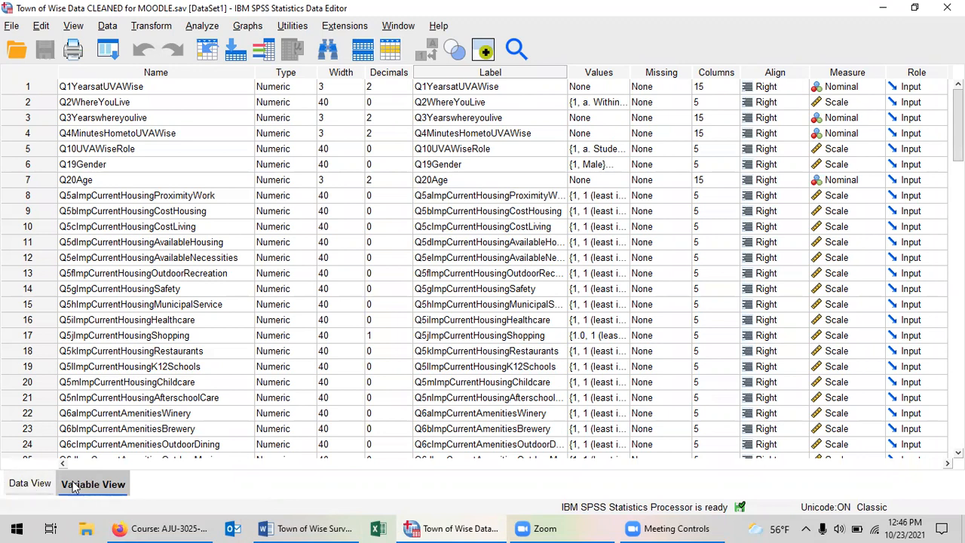
{"action": "left_click", "coordinate": [21, 489]}
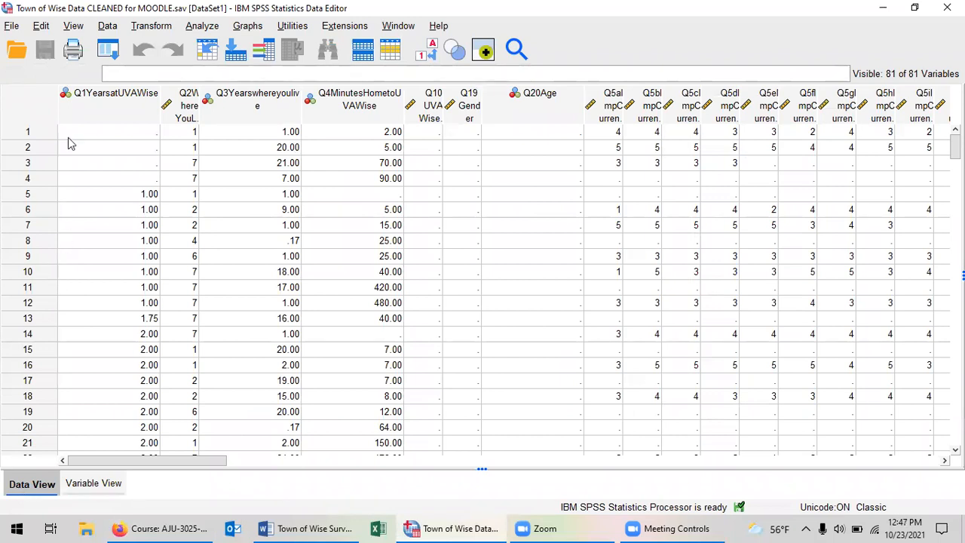
Examine the survey responses in rows 1 and 5 across their variables, and look at the cases around rows 60 to 80
{"action": "left_click", "coordinate": [42, 134]}
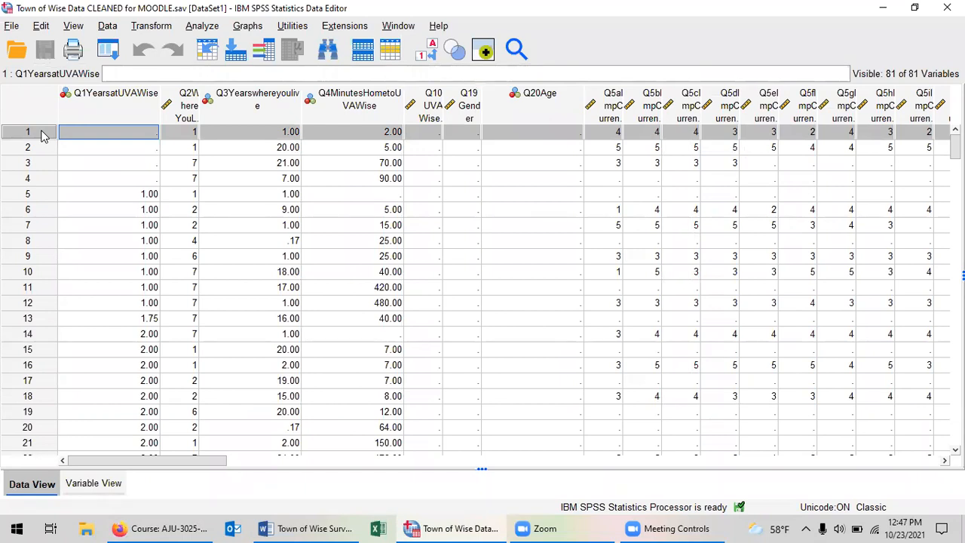
{"action": "left_click", "coordinate": [66, 134]}
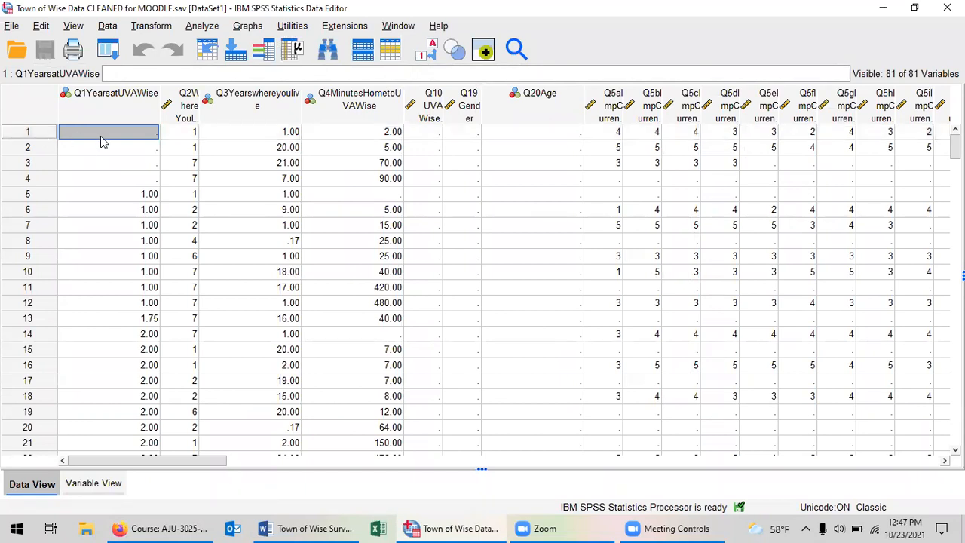
{"action": "left_click", "coordinate": [102, 201]}
{"action": "left_click", "coordinate": [22, 202]}
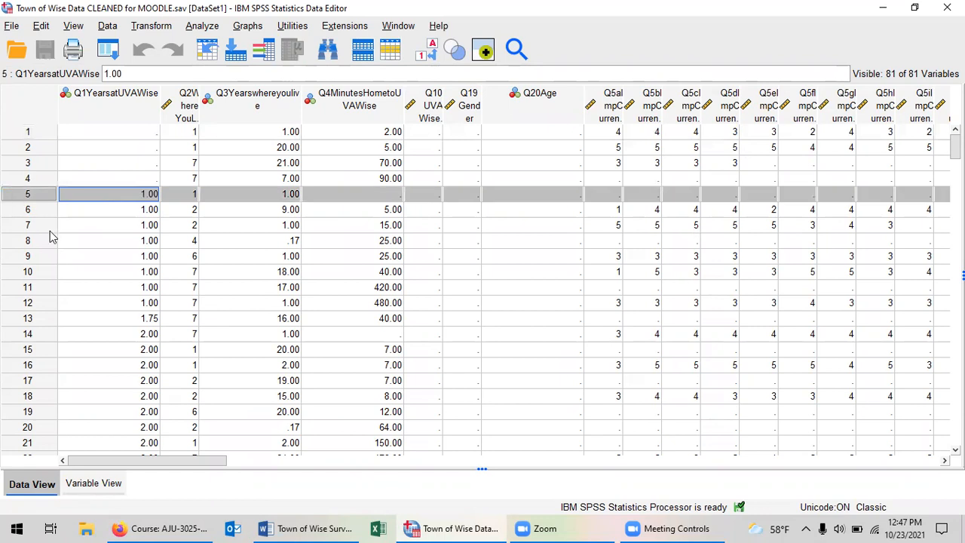
{"action": "left_click", "coordinate": [112, 195]}
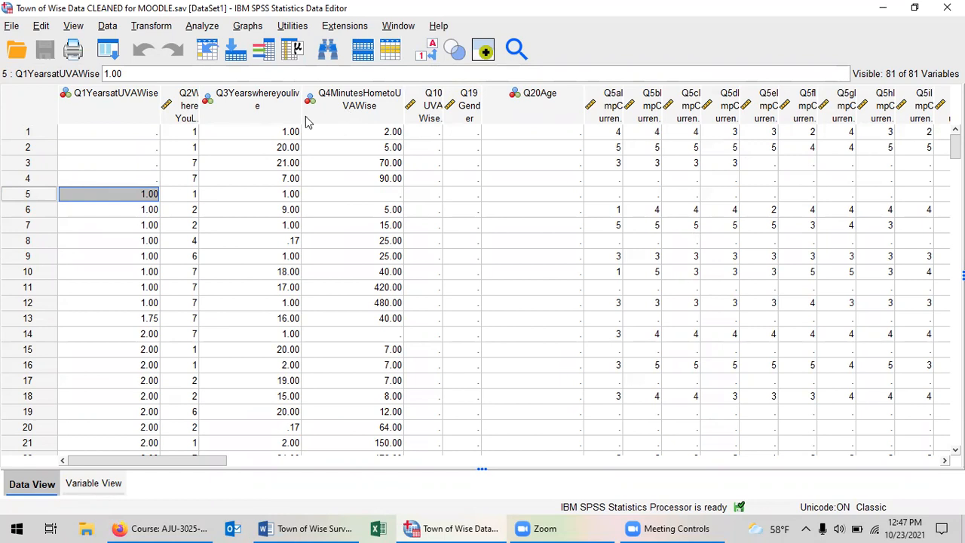
{"action": "left_click", "coordinate": [186, 197]}
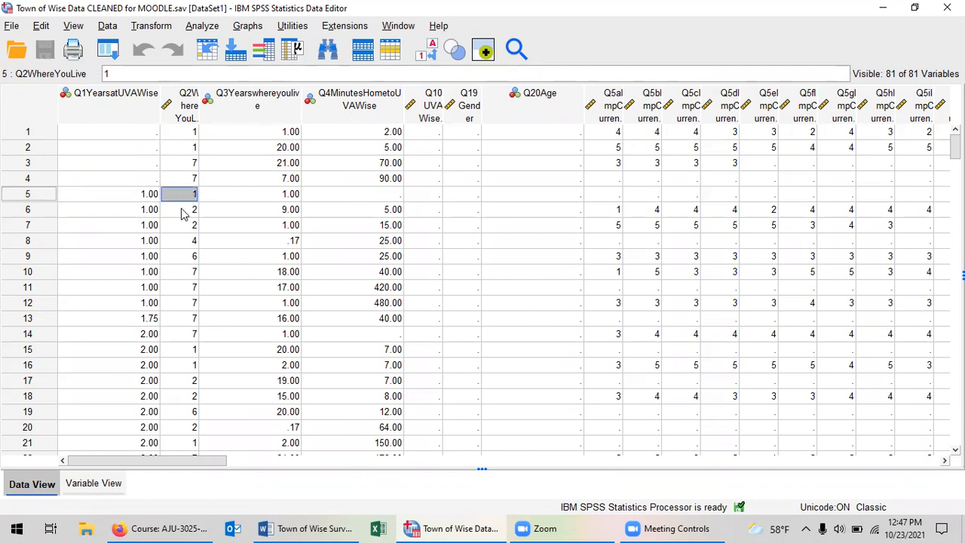
{"action": "left_click", "coordinate": [237, 196]}
{"action": "key", "text": "Right"}
{"action": "key", "text": "Right"}
{"action": "key", "text": "Right"}
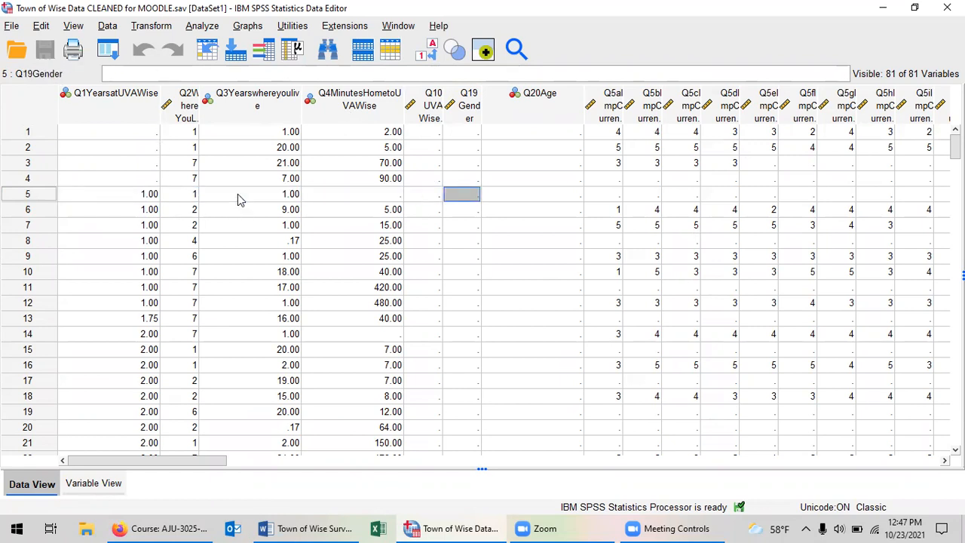
{"action": "key", "text": "Right"}
{"action": "key", "text": "Right"}
{"action": "key", "text": "Right"}
{"action": "key", "text": "Right"}
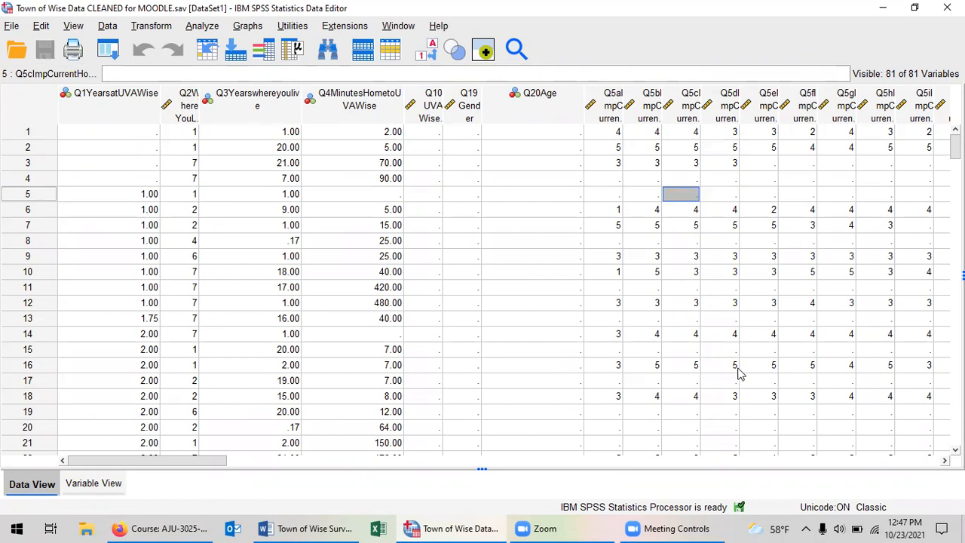
{"action": "left_click_drag", "start_coordinate": [956, 147], "coordinate": [955, 213]}
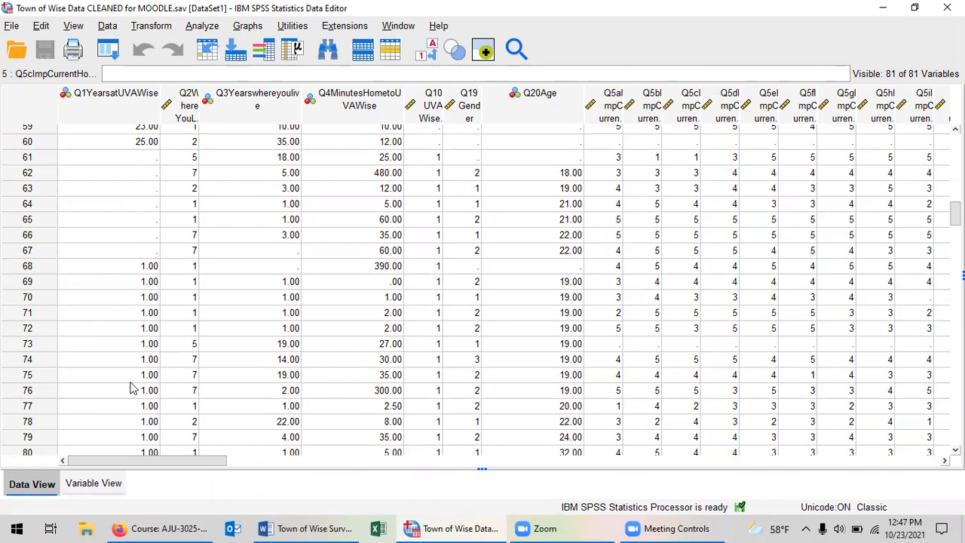
Compare the variable names in Variable View, such as Q1YearsatUVAWise and Q10UVAWiseRole, with the question numbering in the Word survey document
{"action": "left_click", "coordinate": [93, 484]}
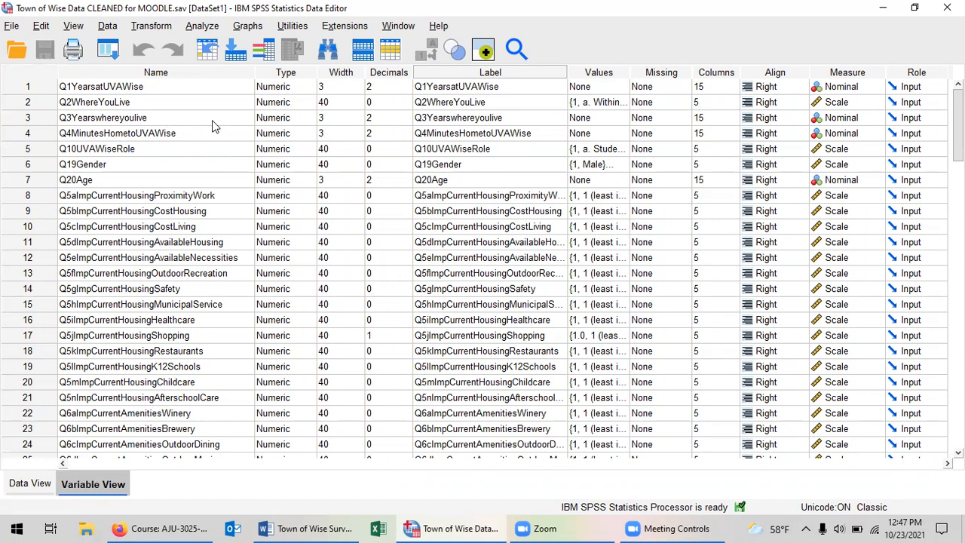
{"action": "double_click", "coordinate": [90, 87]}
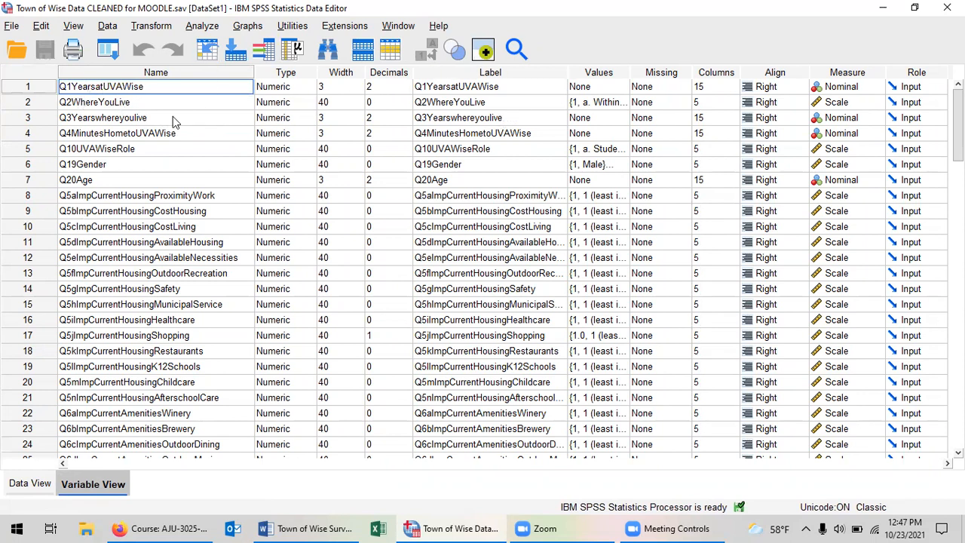
{"action": "left_click", "coordinate": [71, 86]}
{"action": "left_click", "coordinate": [306, 528]}
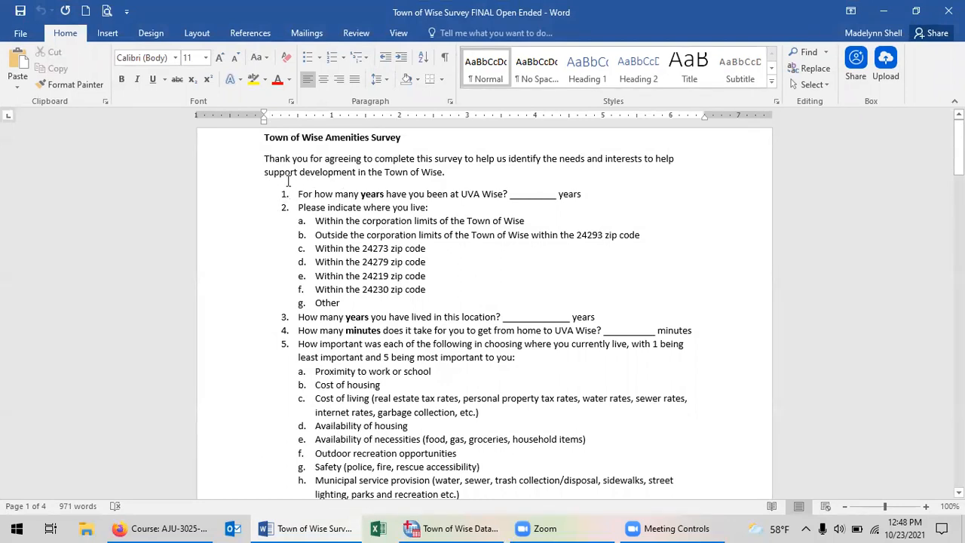
{"action": "left_click", "coordinate": [423, 525]}
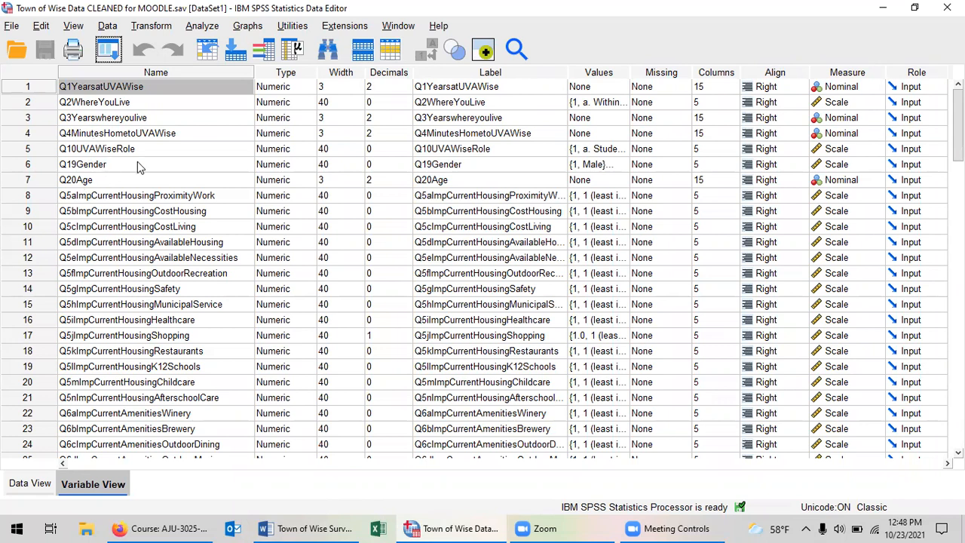
{"action": "double_click", "coordinate": [113, 148]}
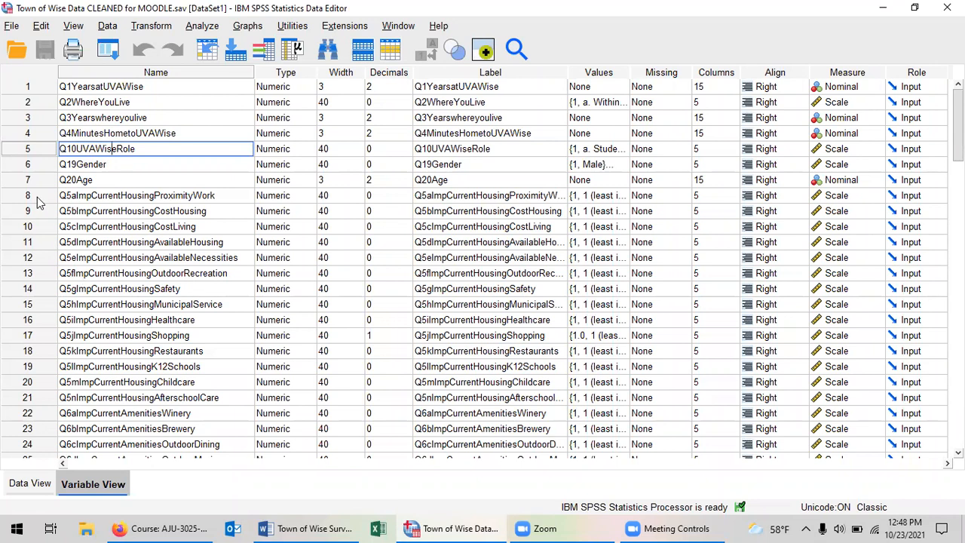
Check the label and values of Q1YearsatUVAWise and widen the Values column
{"action": "left_click", "coordinate": [455, 88]}
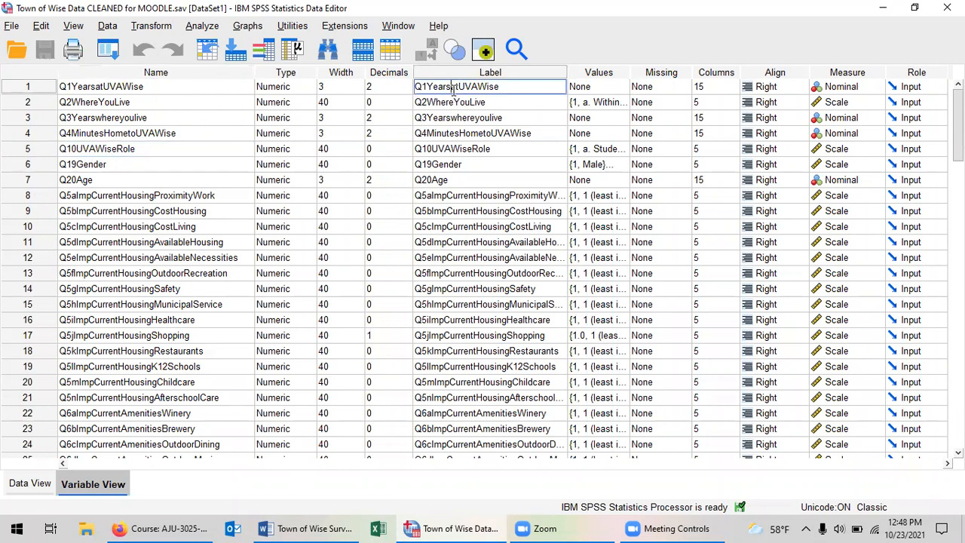
{"action": "left_click", "coordinate": [580, 89]}
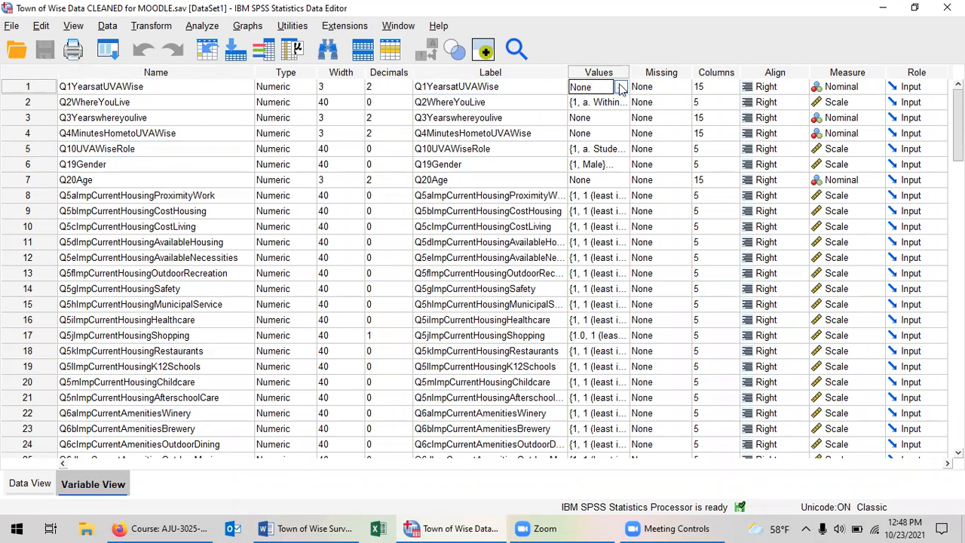
{"action": "left_click_drag", "start_coordinate": [630, 70], "coordinate": [653, 72]}
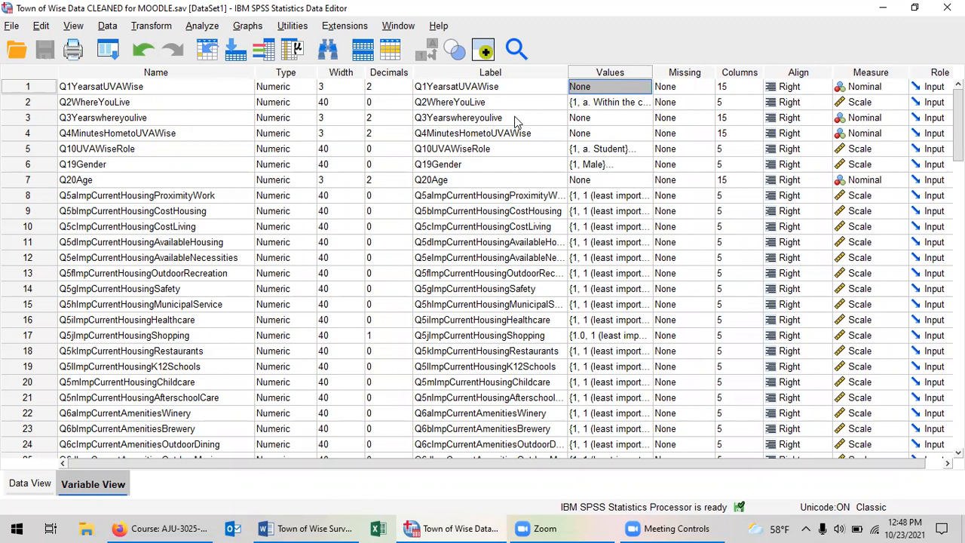
Examine the value labels of Q5aImpCurrentHousingProximityWork and compare them with question 5 in the Word survey document
{"action": "left_click", "coordinate": [592, 105]}
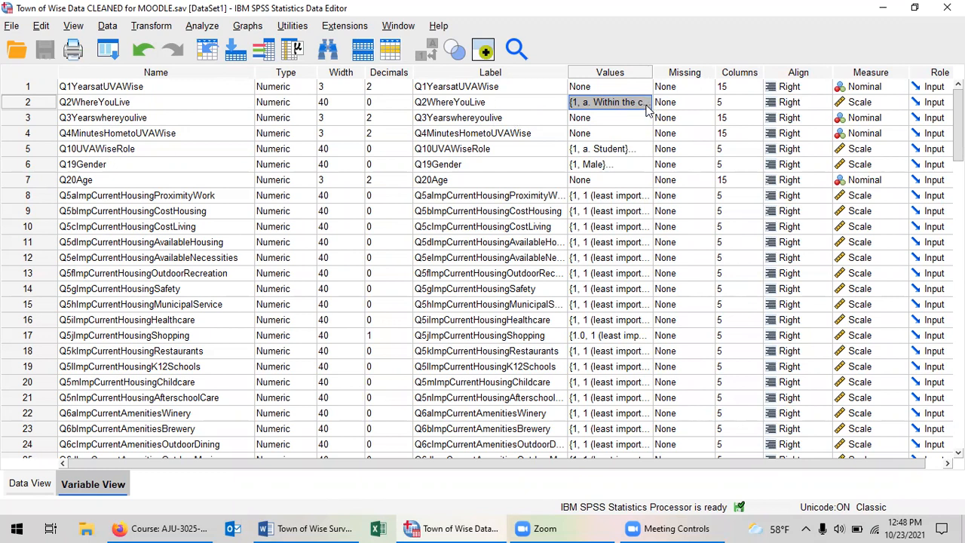
{"action": "left_click", "coordinate": [611, 201]}
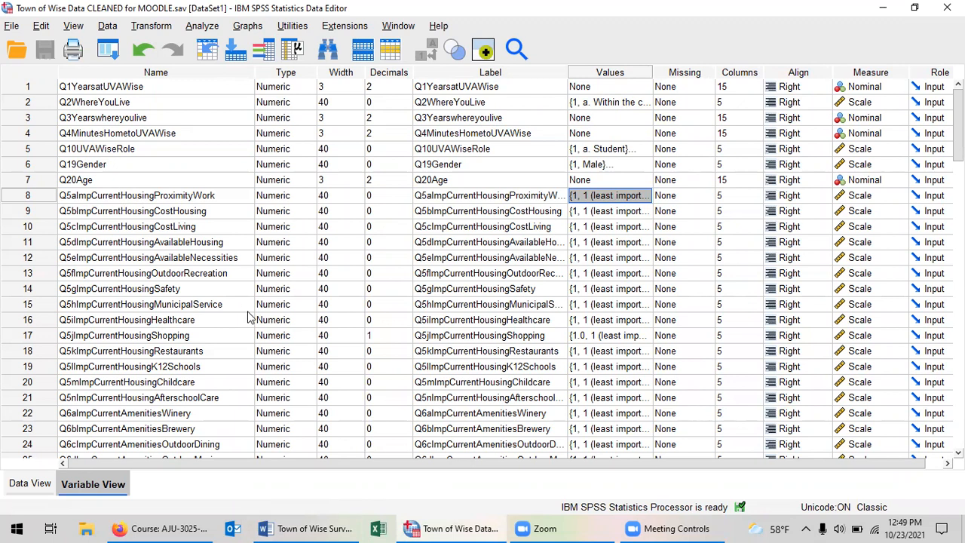
{"action": "left_click", "coordinate": [305, 528]}
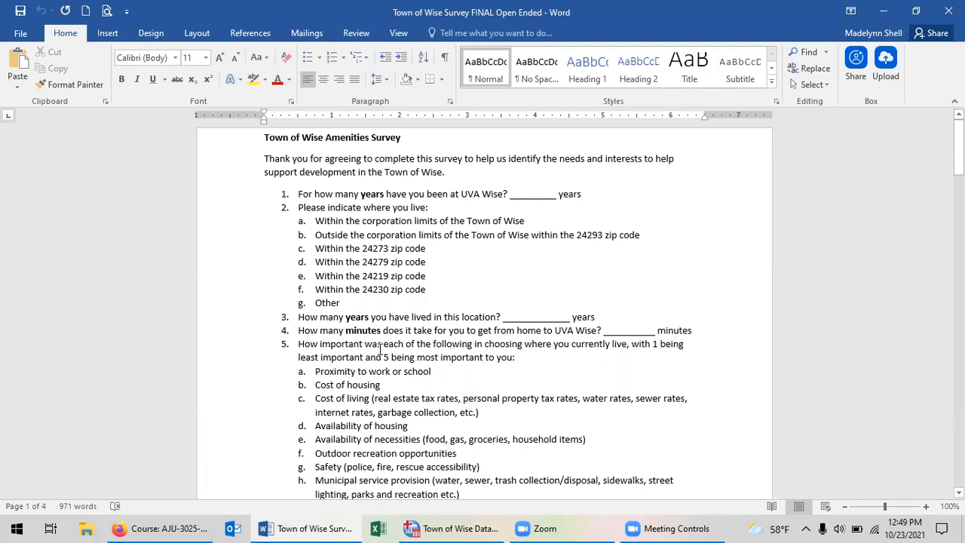
{"action": "left_click", "coordinate": [452, 528]}
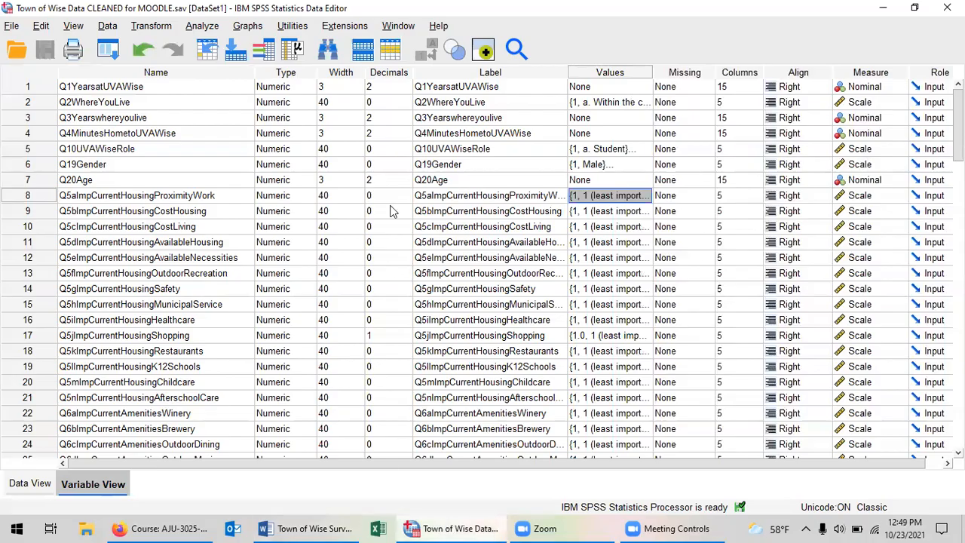
{"action": "left_click", "coordinate": [648, 197]}
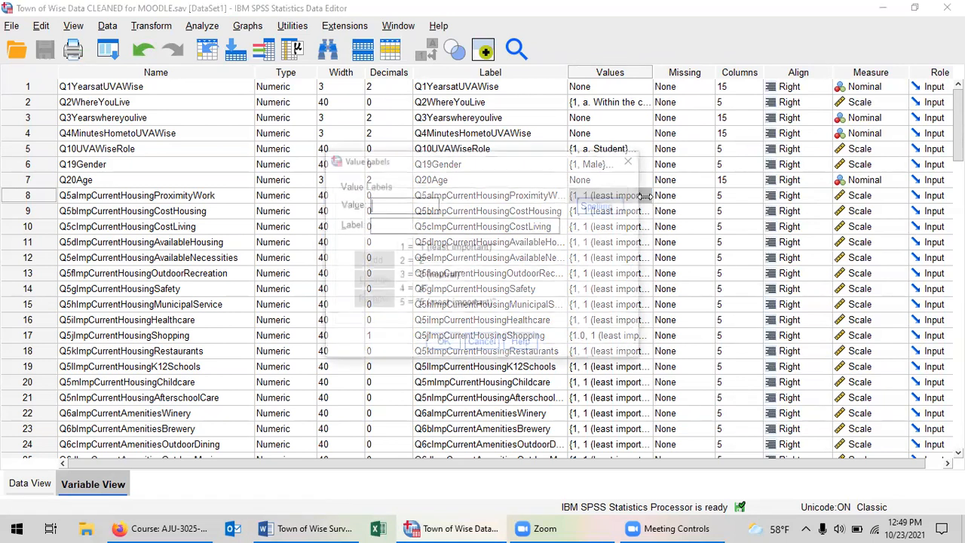
{"action": "left_click", "coordinate": [631, 161]}
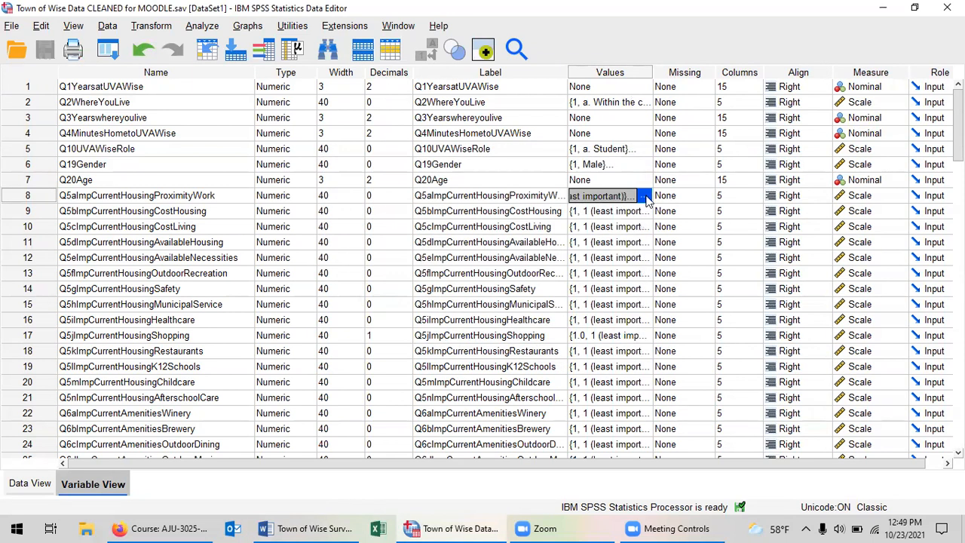
{"action": "left_click", "coordinate": [648, 198]}
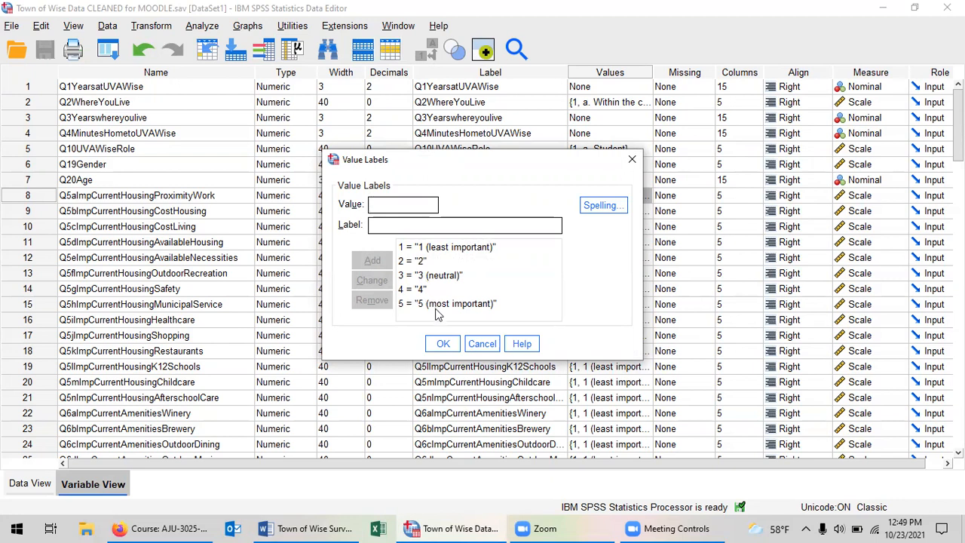
{"action": "left_click", "coordinate": [443, 345]}
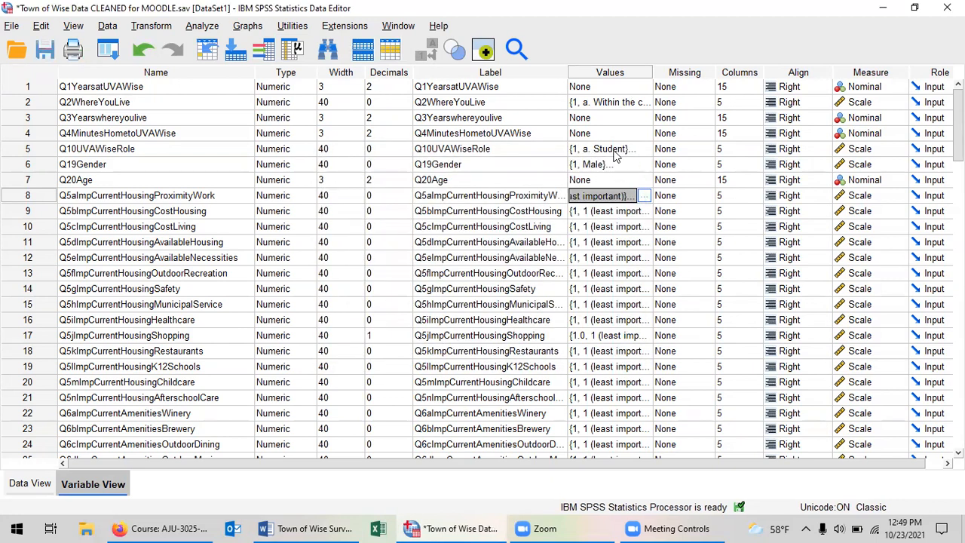
Review the value labels of Q10UVAWiseRole and its coded responses in Data View, and return to Variable View
{"action": "left_click", "coordinate": [614, 153]}
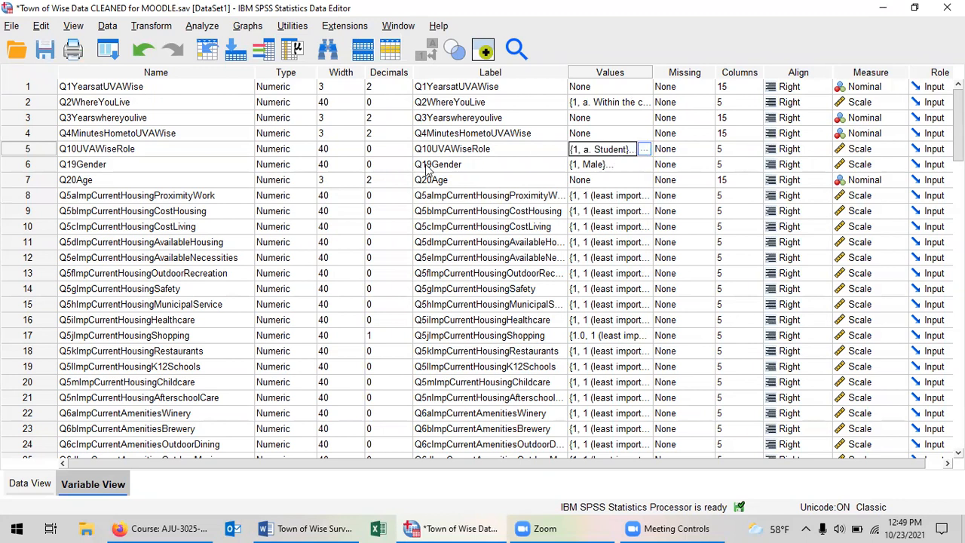
{"action": "left_click", "coordinate": [643, 151]}
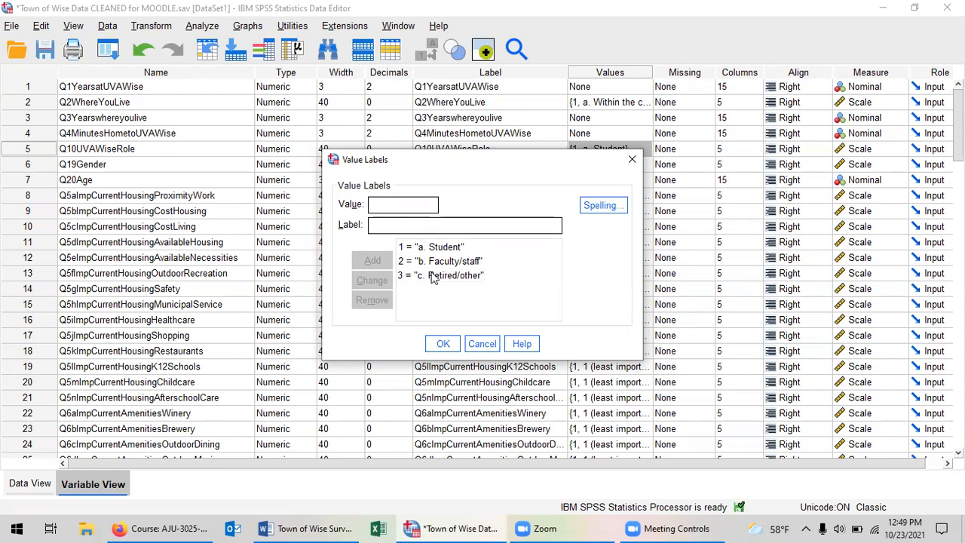
{"action": "left_click", "coordinate": [632, 159]}
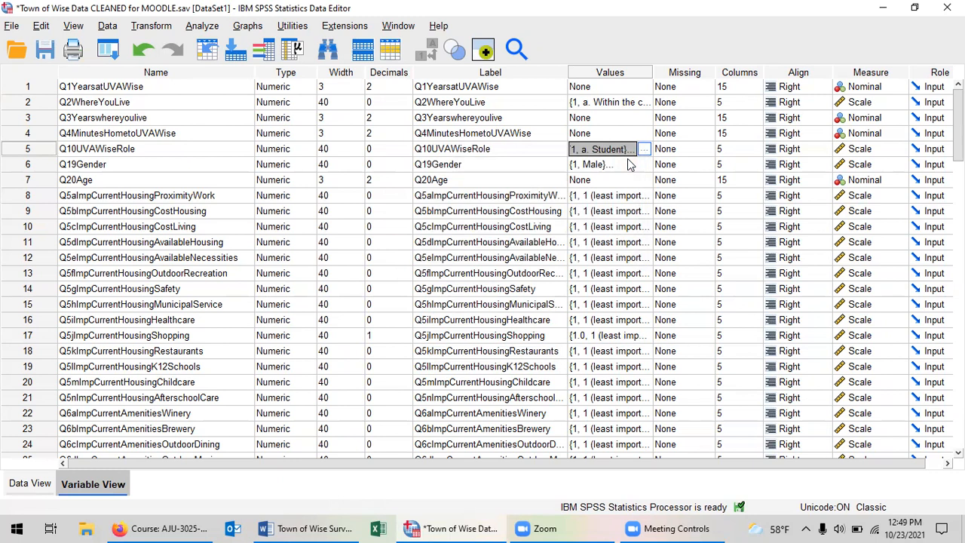
{"action": "left_click", "coordinate": [29, 487]}
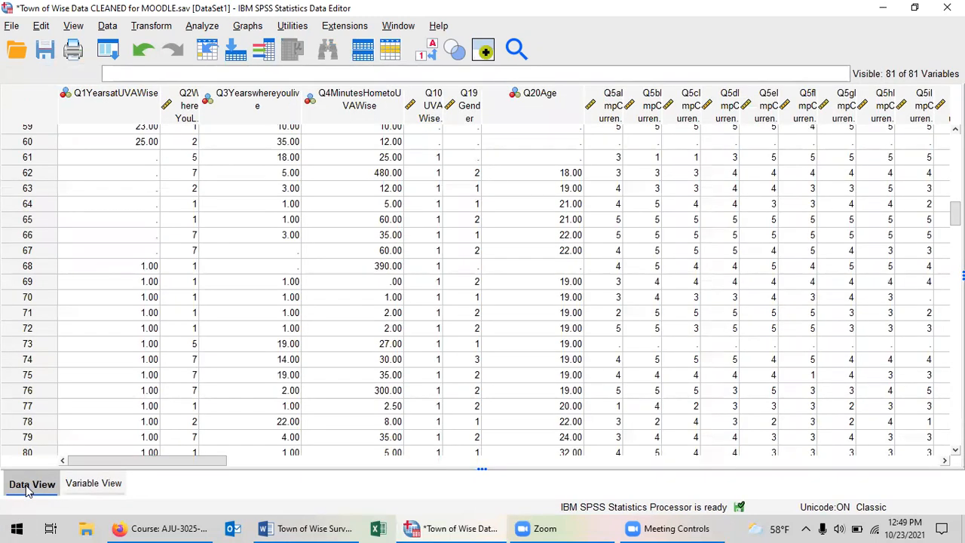
{"action": "left_click", "coordinate": [89, 486]}
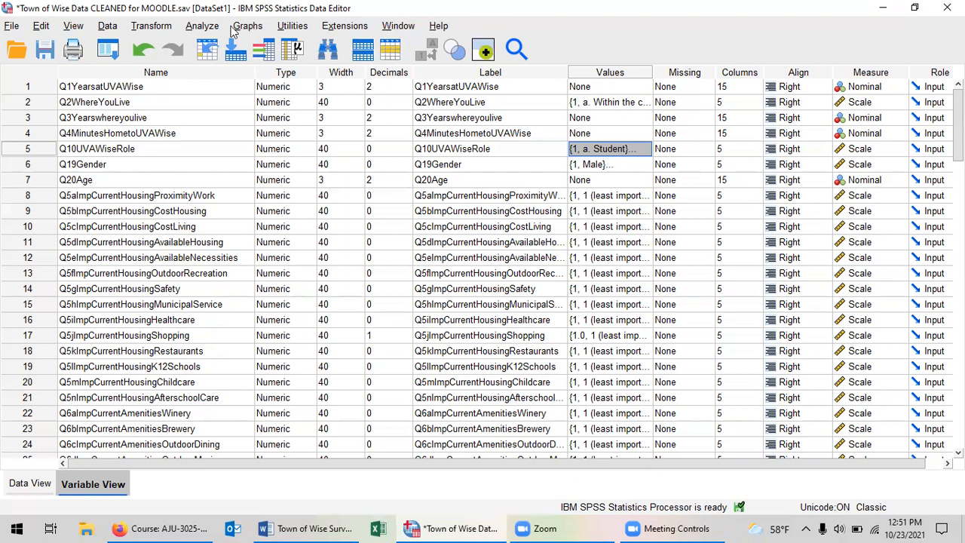
Start a Frequencies analysis, enlarge its dialog to show full variable names, and add Q19Gender as a variable
{"action": "left_click", "coordinate": [201, 28]}
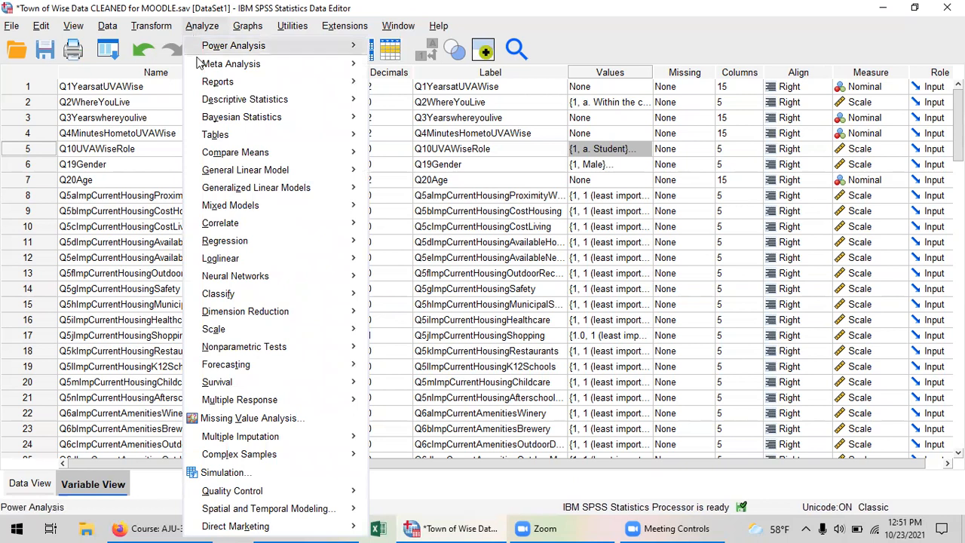
{"action": "mouse_move", "coordinate": [241, 104]}
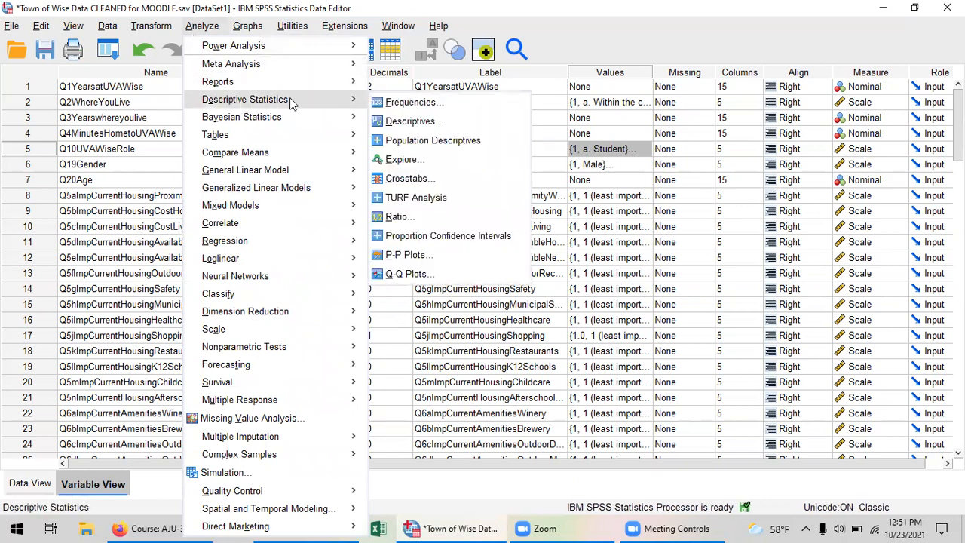
{"action": "left_click", "coordinate": [405, 110]}
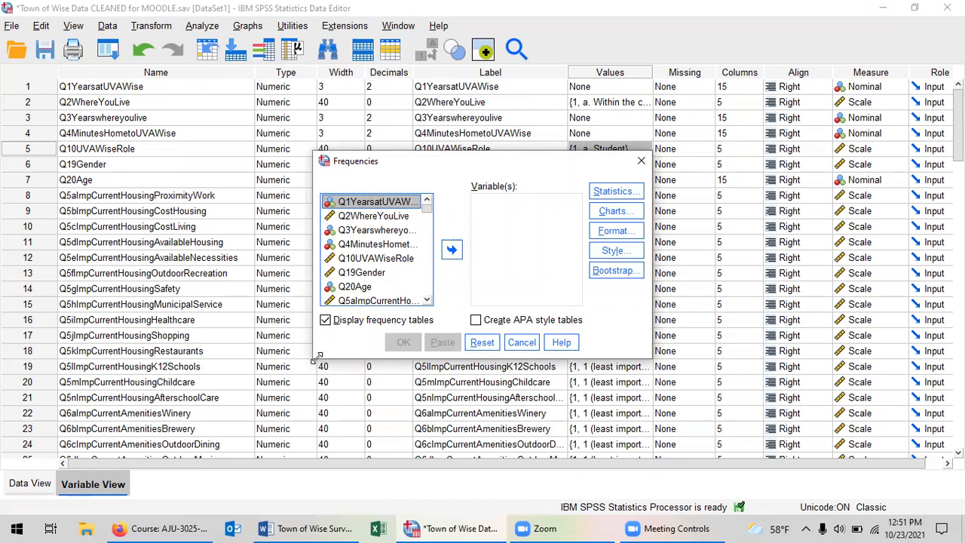
{"action": "left_click_drag", "start_coordinate": [316, 358], "coordinate": [161, 387]}
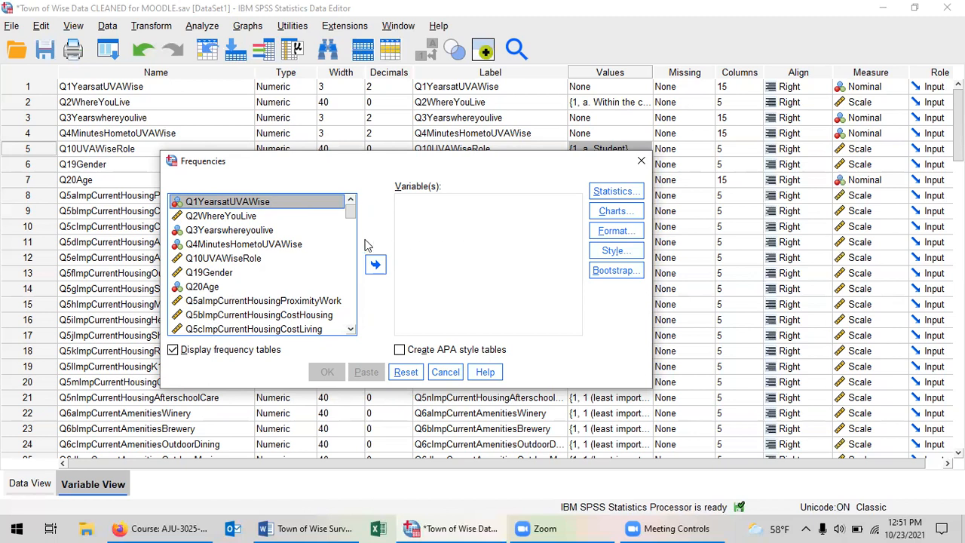
{"action": "left_click", "coordinate": [242, 273]}
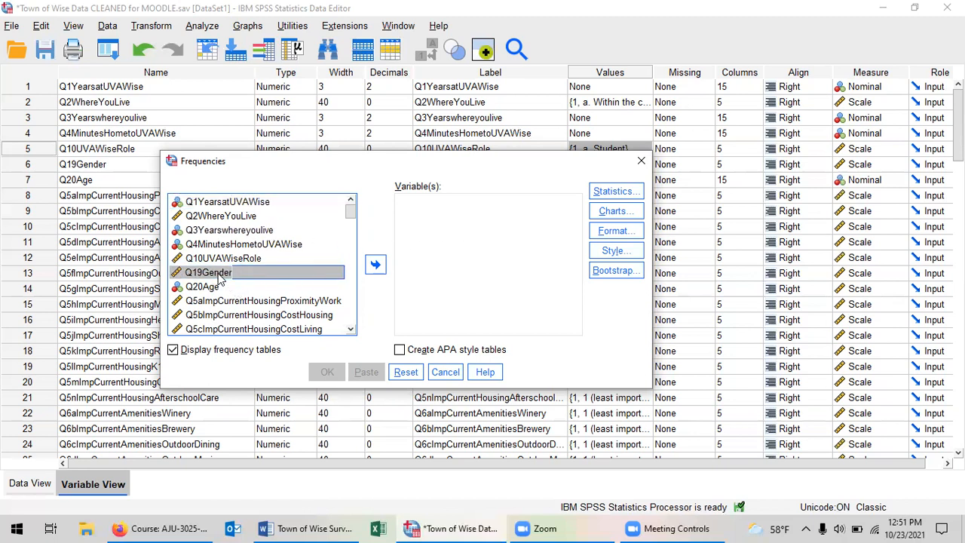
{"action": "left_click", "coordinate": [376, 265]}
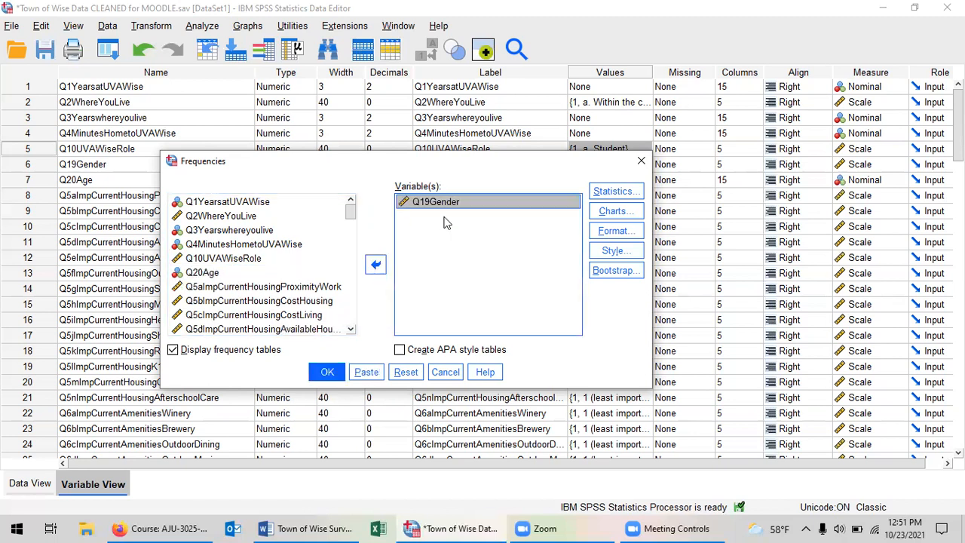
Add Q5jImpCurrentHousingShopping to the Frequencies variables and run the analysis
{"action": "scroll", "coordinate": [350, 219], "scroll_direction": "down", "scroll_amount": 3}
{"action": "scroll", "coordinate": [352, 216], "scroll_direction": "down", "scroll_amount": 2}
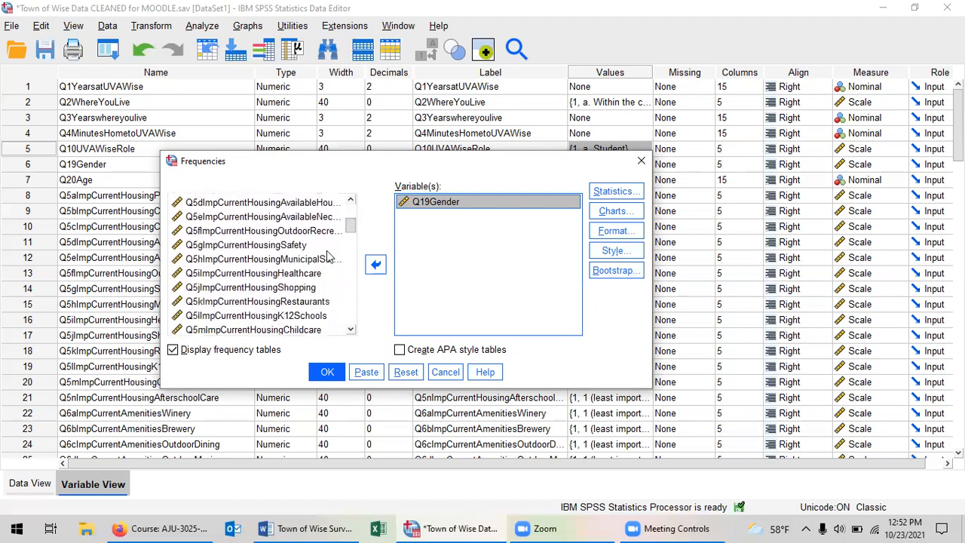
{"action": "left_click", "coordinate": [290, 289]}
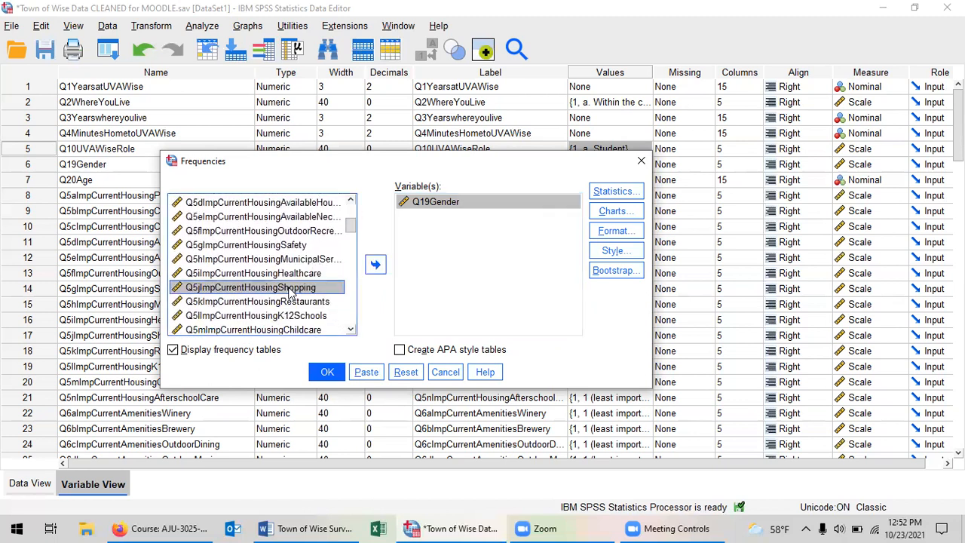
{"action": "left_click", "coordinate": [377, 264]}
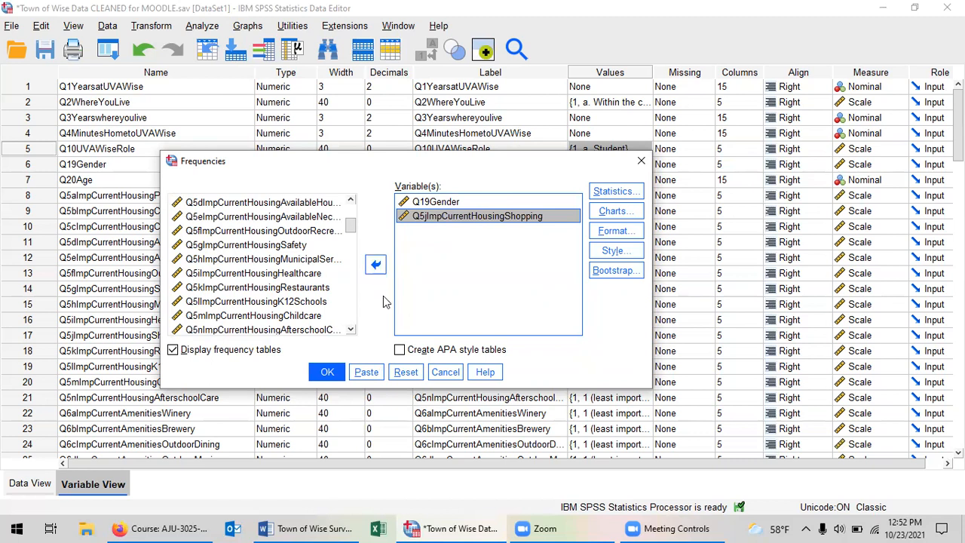
{"action": "left_click", "coordinate": [327, 372]}
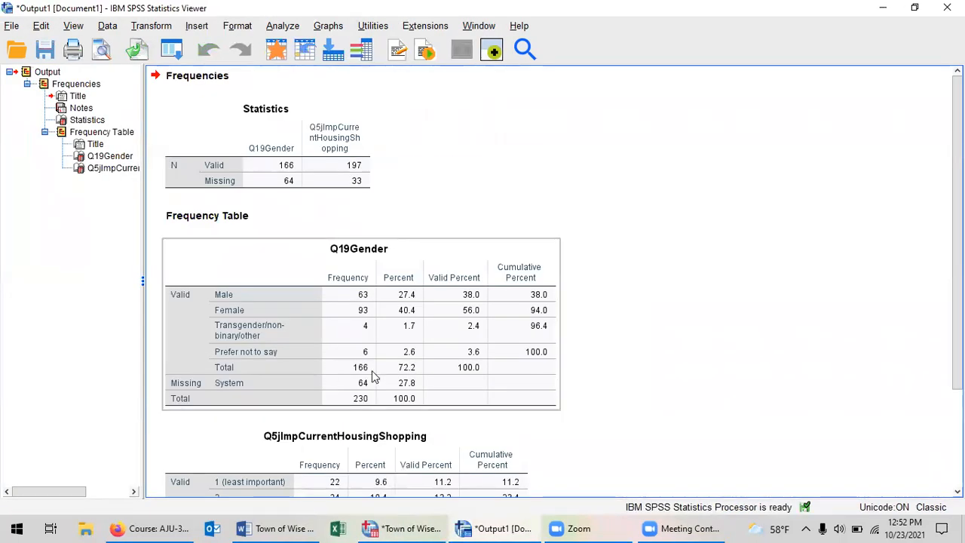
Examine the frequency tables for Q19Gender and Q5jImpCurrentHousingShopping in the output
{"action": "left_click", "coordinate": [406, 527]}
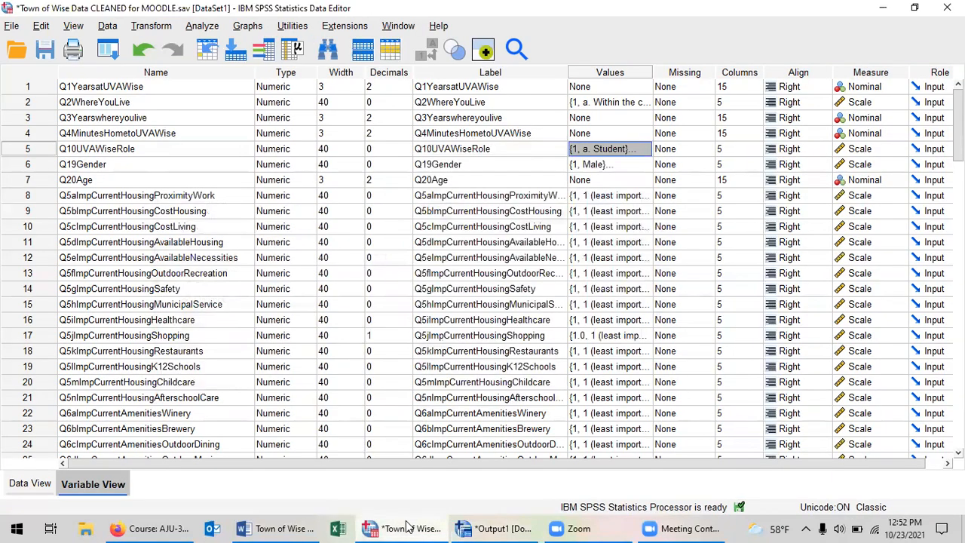
{"action": "left_click", "coordinate": [488, 527]}
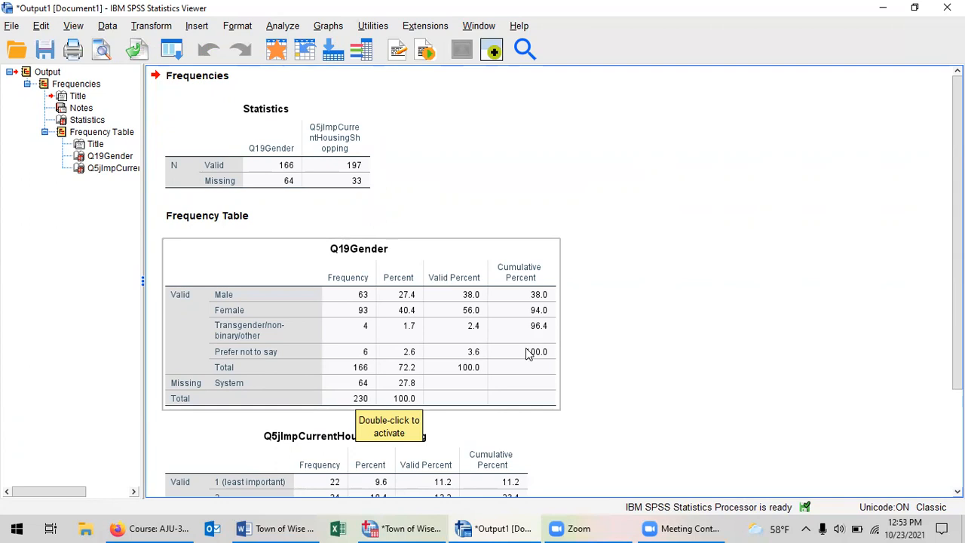
{"action": "left_click", "coordinate": [681, 371]}
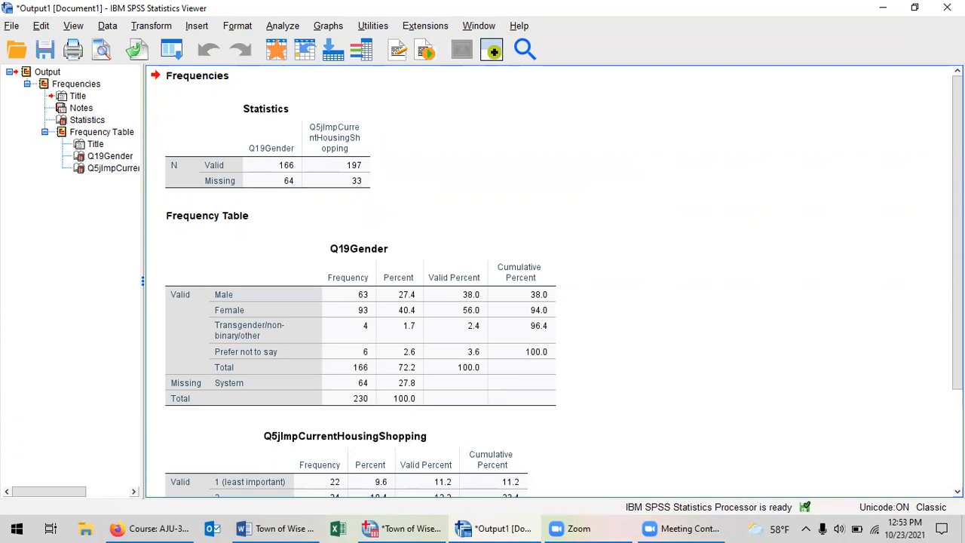
{"action": "scroll", "coordinate": [555, 281], "scroll_direction": "down", "scroll_amount": 3}
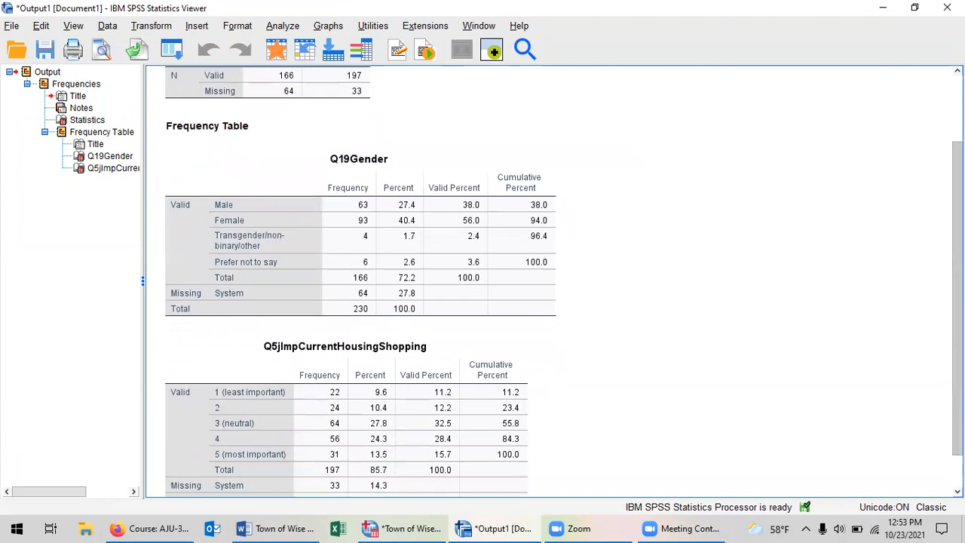
{"action": "scroll", "coordinate": [554, 281], "scroll_direction": "down", "scroll_amount": 2}
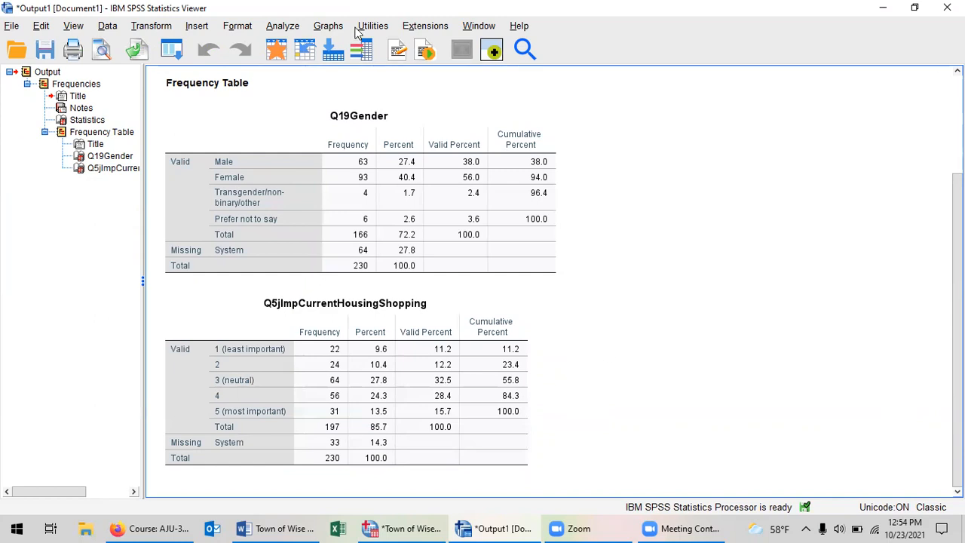
Start a Descriptives analysis and add Q19Gender as a variable
{"action": "left_click", "coordinate": [281, 29]}
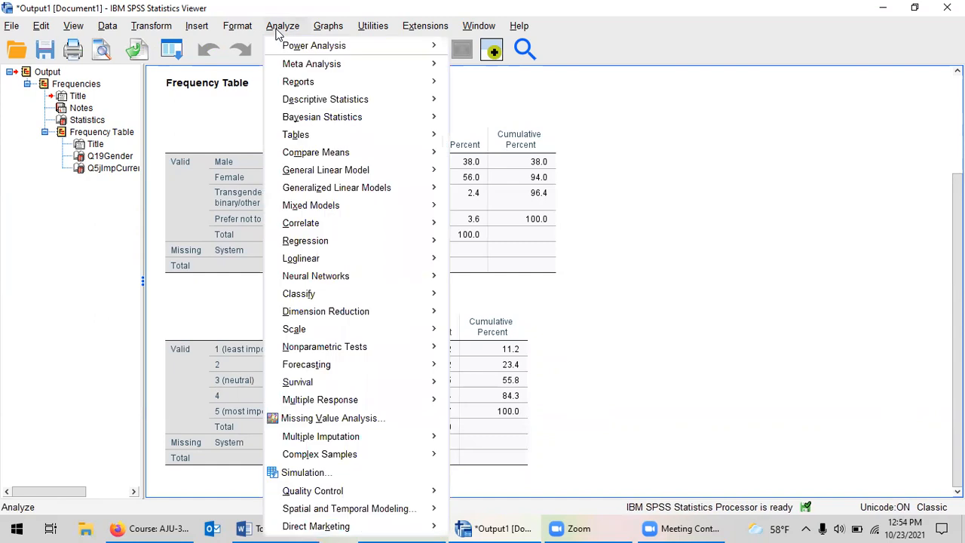
{"action": "mouse_move", "coordinate": [334, 99]}
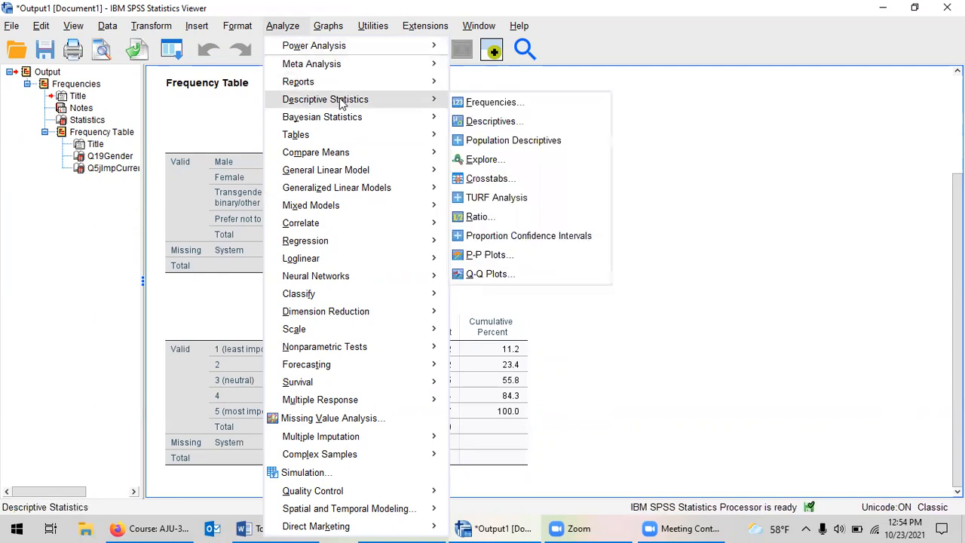
{"action": "left_click", "coordinate": [490, 121]}
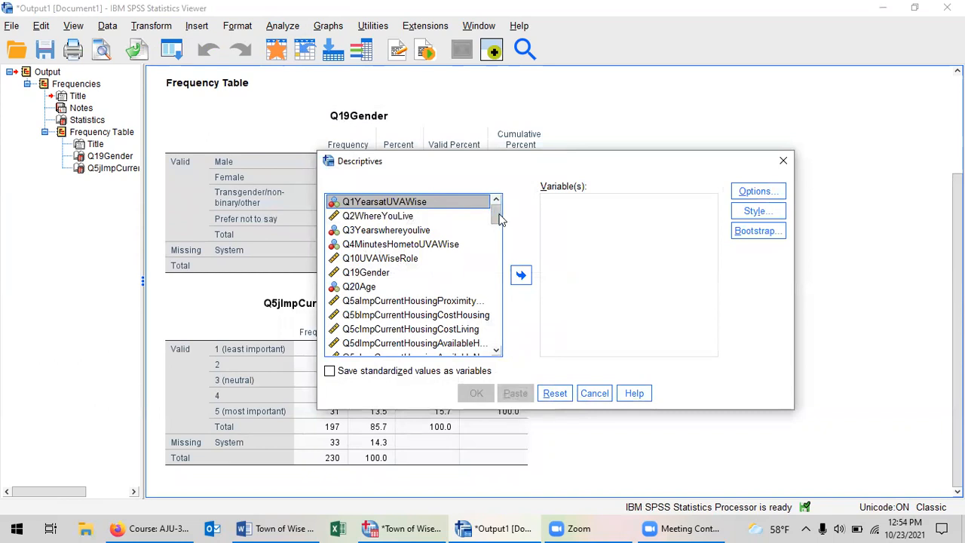
{"action": "left_click", "coordinate": [369, 273]}
{"action": "left_click", "coordinate": [521, 275]}
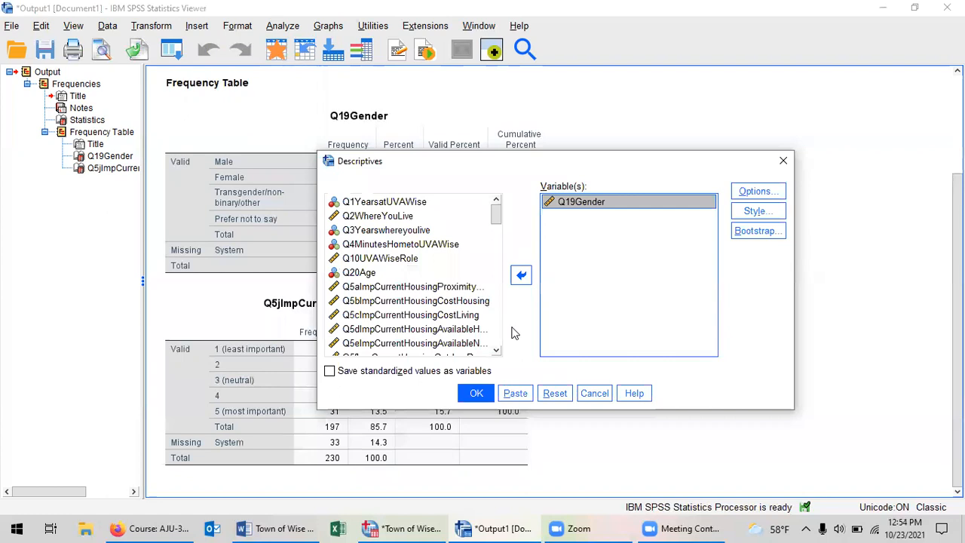
Add Q5jImpCurrentHousingShopping to the Descriptives variables and run the analysis
{"action": "left_click", "coordinate": [496, 352]}
{"action": "left_click", "coordinate": [497, 352]}
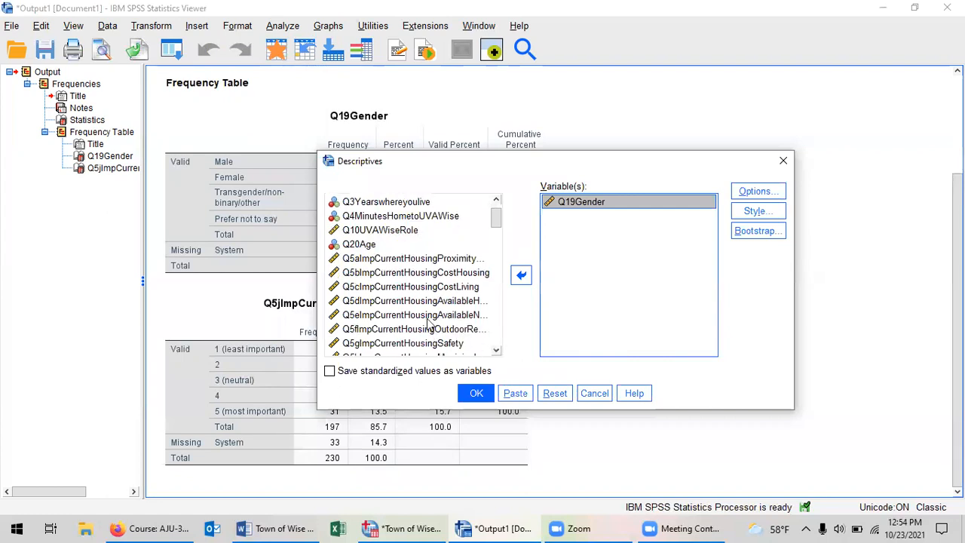
{"action": "left_click", "coordinate": [497, 352]}
{"action": "left_click", "coordinate": [496, 352]}
{"action": "left_click", "coordinate": [496, 352]}
{"action": "left_click", "coordinate": [497, 352]}
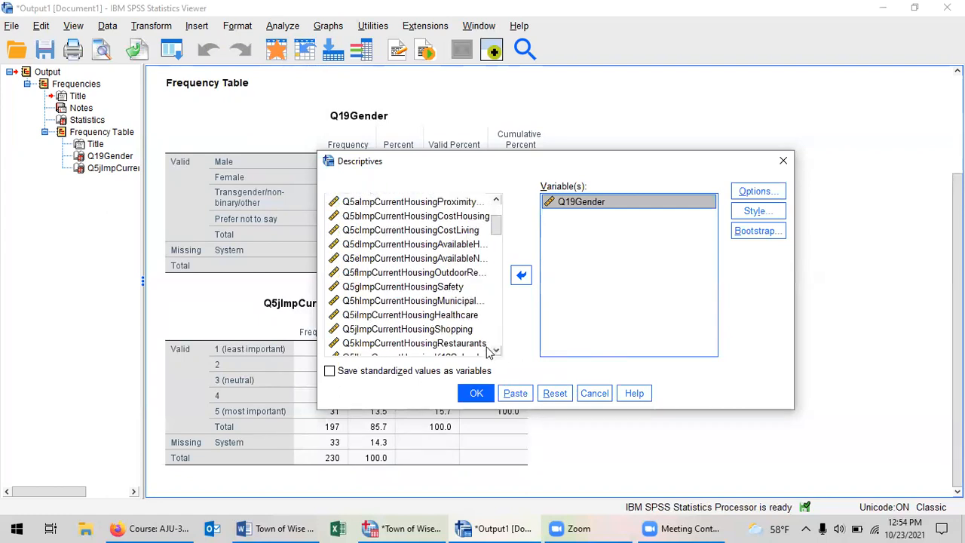
{"action": "left_click", "coordinate": [451, 330]}
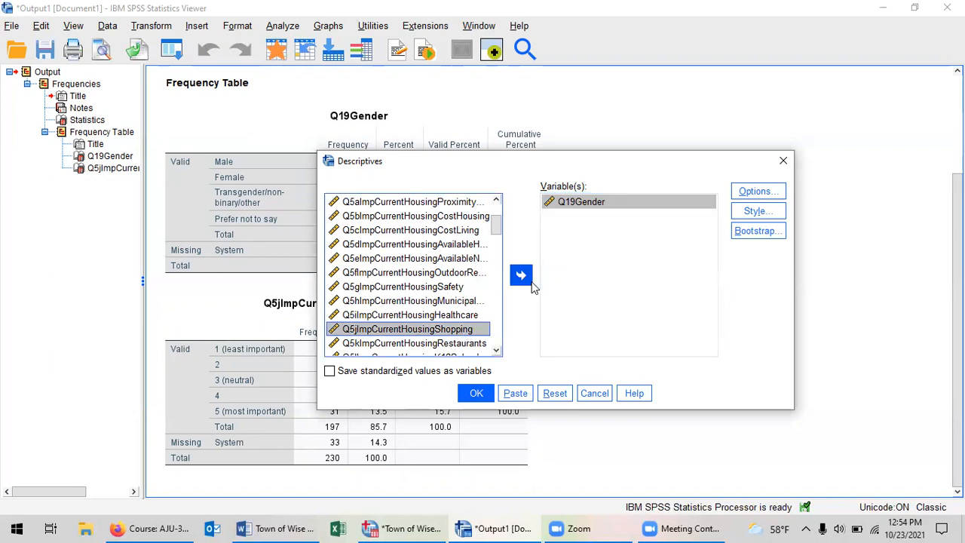
{"action": "left_click", "coordinate": [521, 276]}
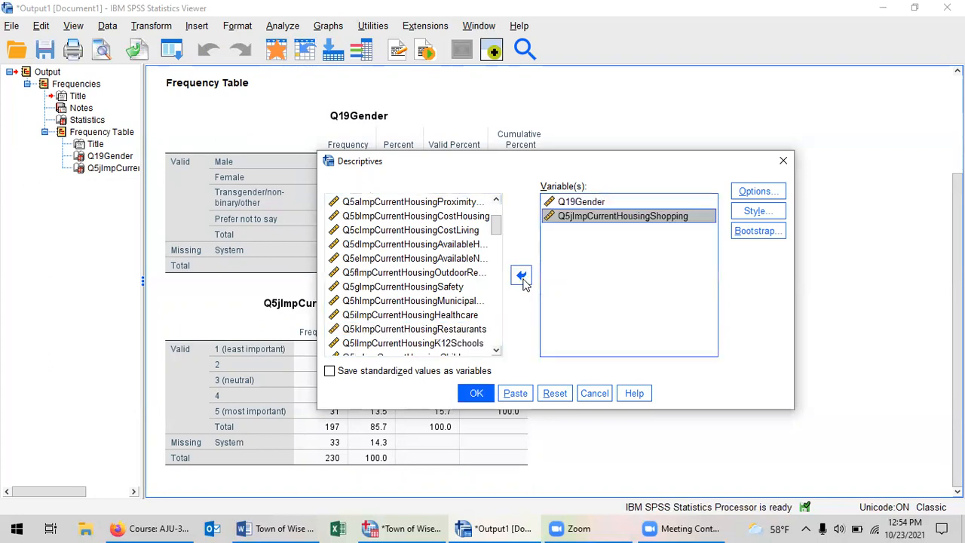
{"action": "left_click", "coordinate": [474, 393]}
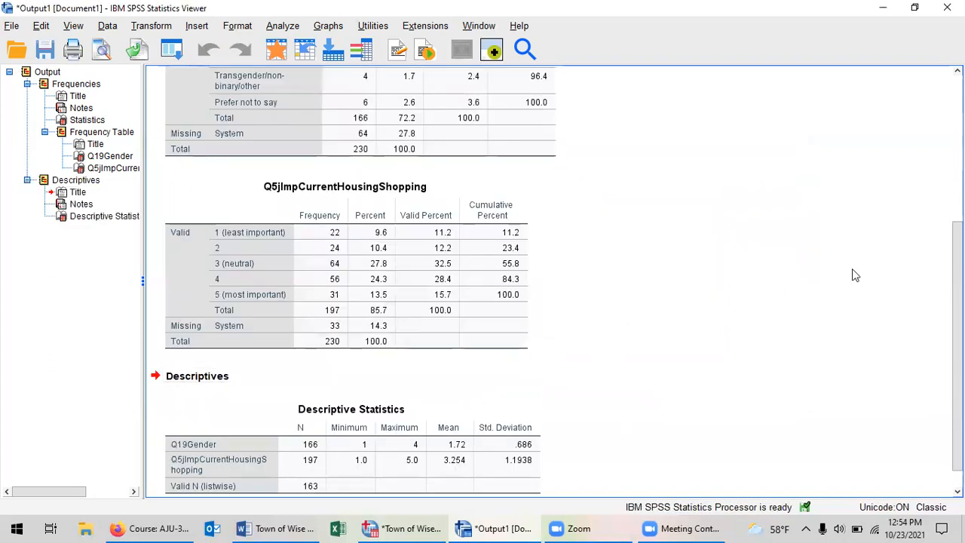
Examine the means and standard deviations in the Descriptive Statistics table
{"action": "scroll", "coordinate": [956, 347], "scroll_direction": "down", "scroll_amount": 1}
{"action": "scroll", "coordinate": [956, 347], "scroll_direction": "down", "scroll_amount": 1}
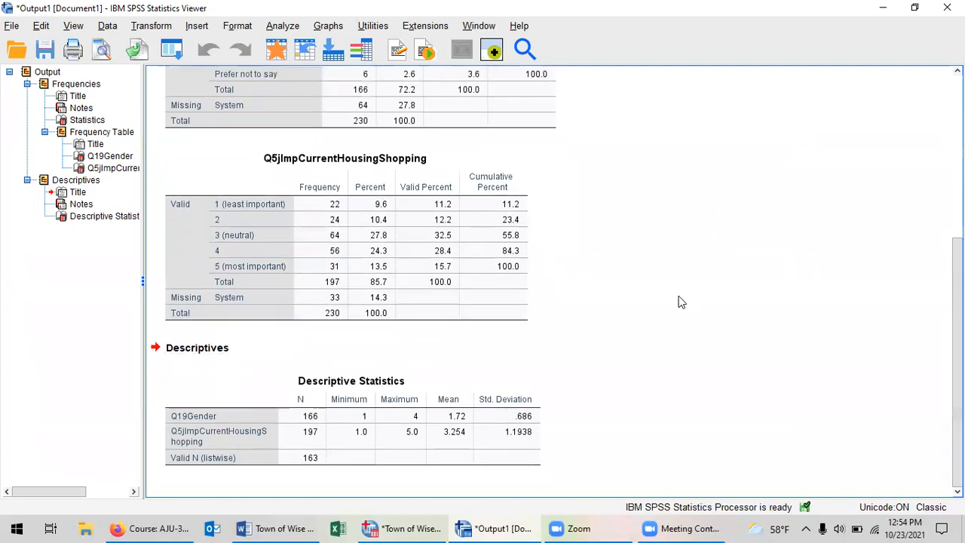
{"action": "left_click", "coordinate": [371, 416]}
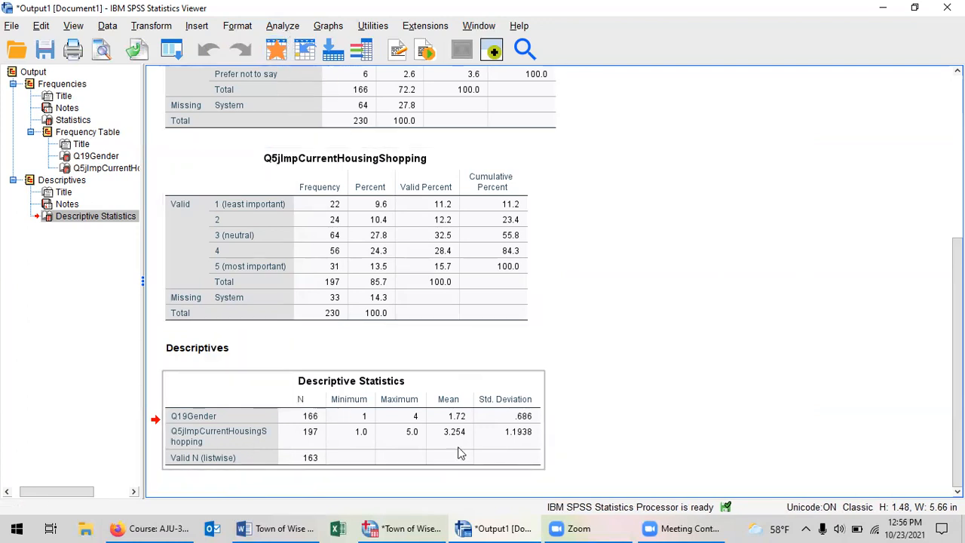
Return to the Town of Wise data set and save it
{"action": "left_click", "coordinate": [403, 527]}
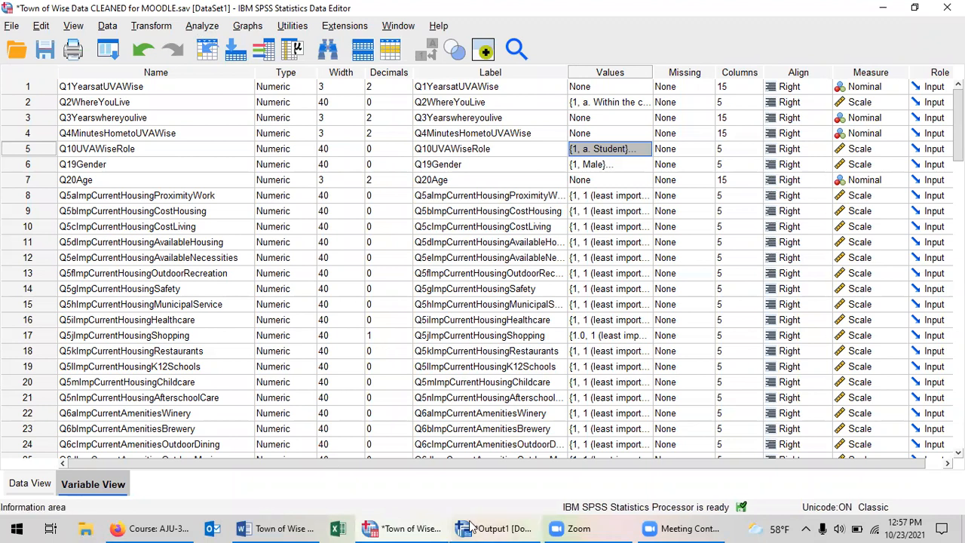
{"action": "left_click", "coordinate": [45, 49]}
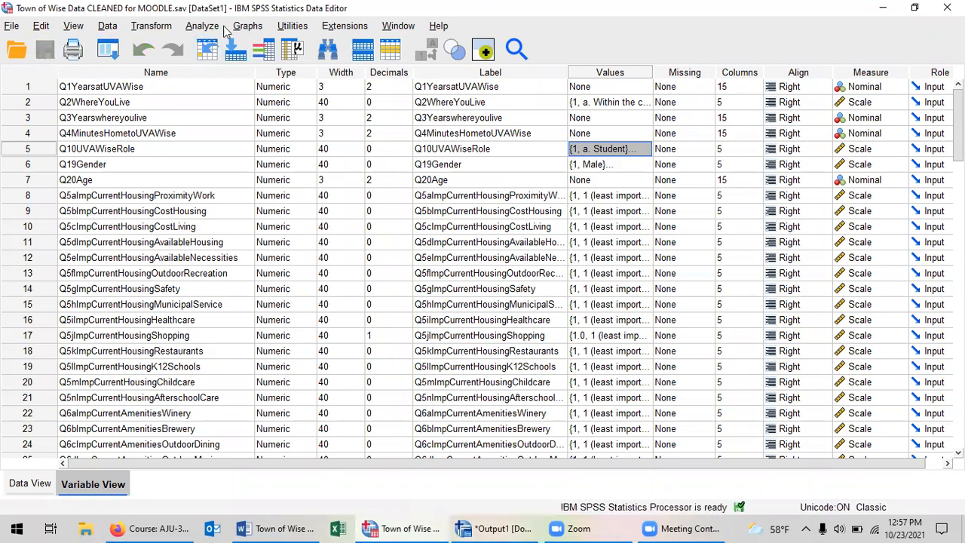
{"action": "left_click", "coordinate": [203, 26]}
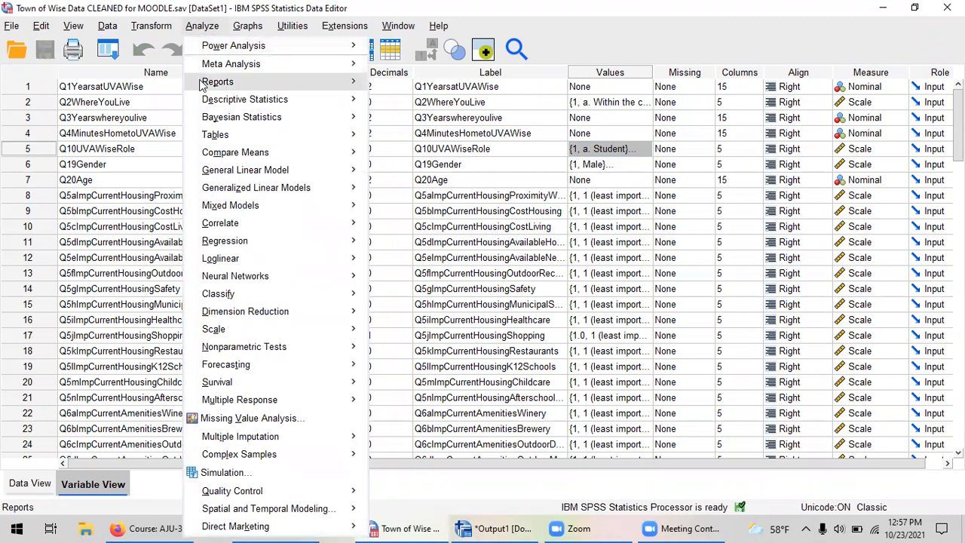
{"action": "mouse_move", "coordinate": [265, 156]}
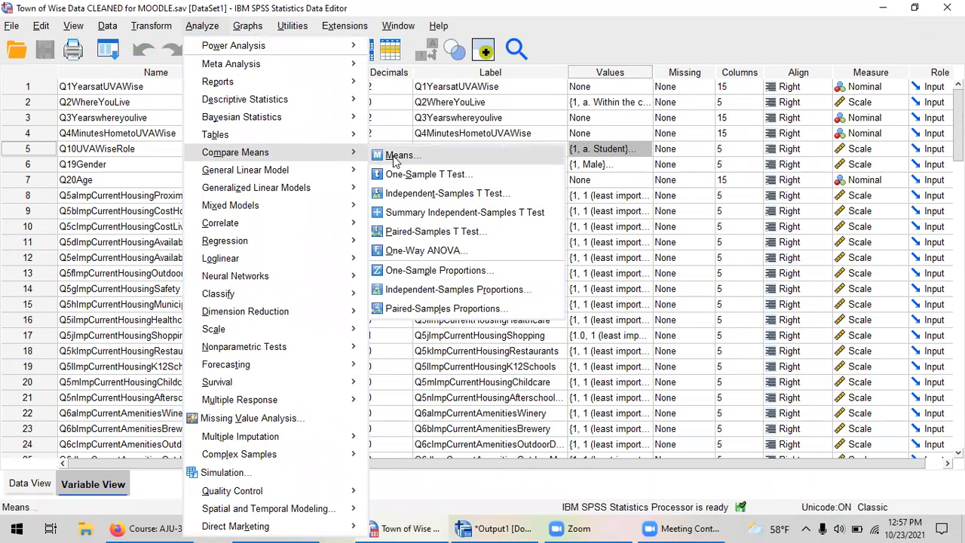
{"action": "left_click", "coordinate": [442, 194]}
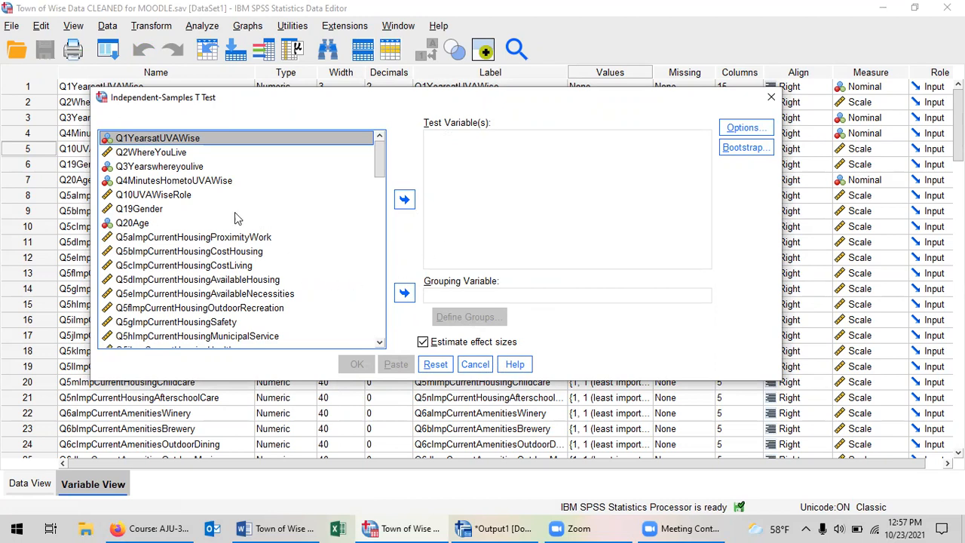
{"action": "left_click", "coordinate": [152, 209]}
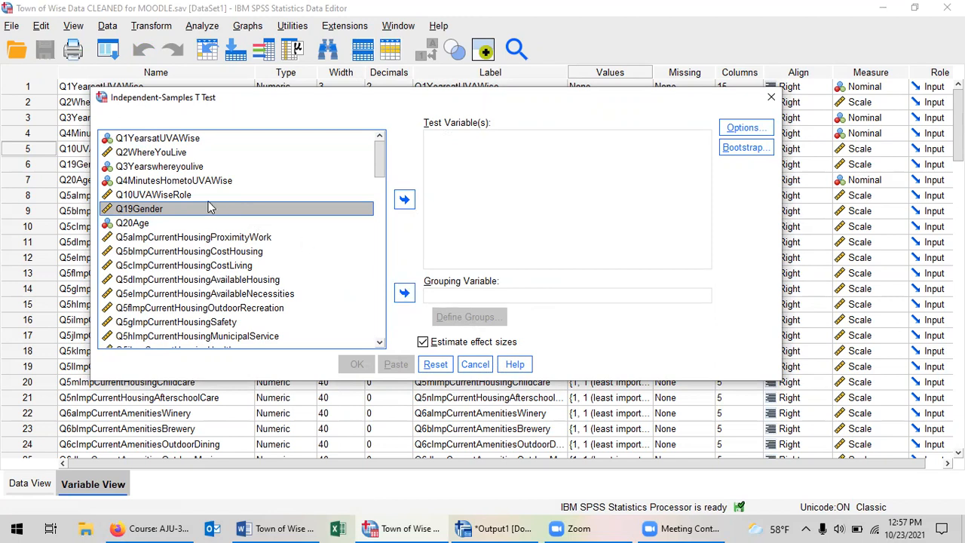
{"action": "left_click", "coordinate": [405, 293]}
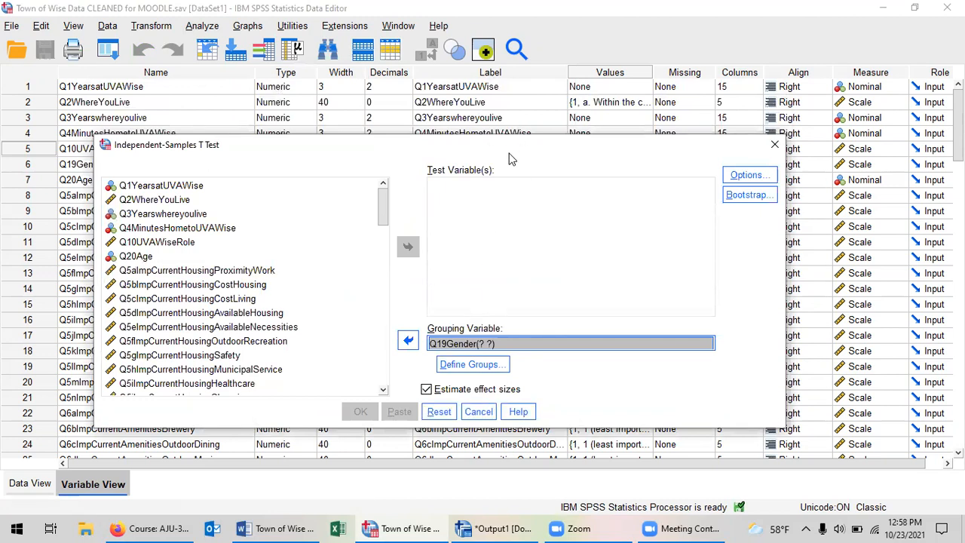
{"action": "left_click_drag", "start_coordinate": [509, 151], "coordinate": [495, 133]}
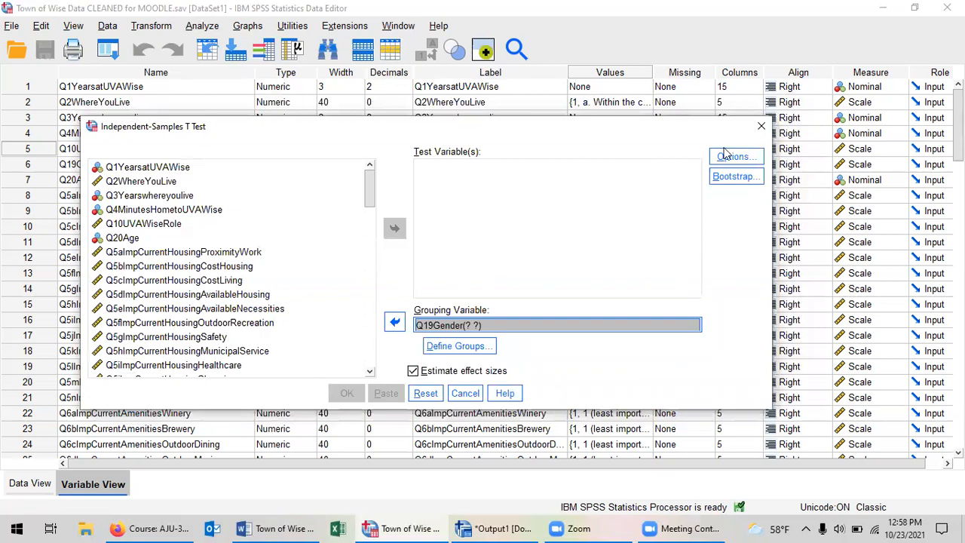
{"action": "left_click", "coordinate": [762, 127]}
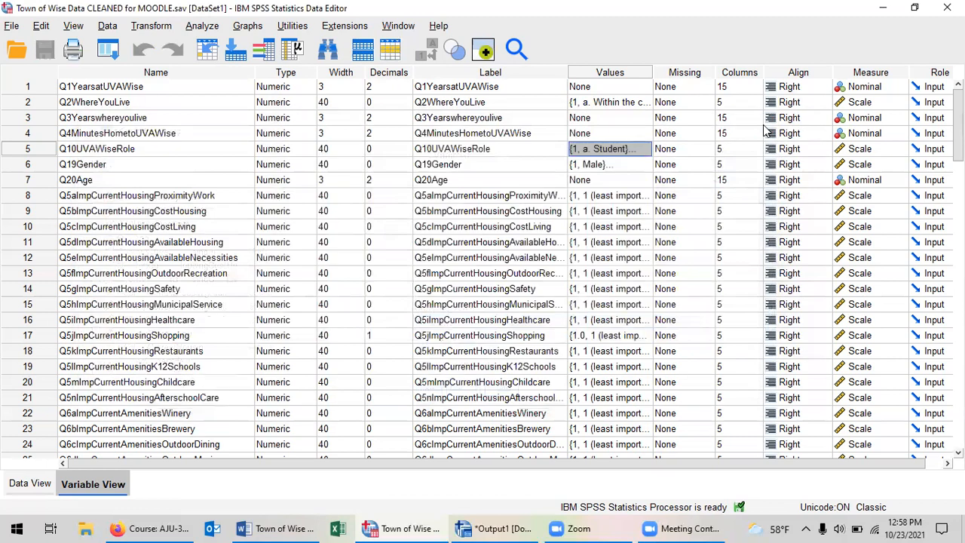
Check the value labels defined for the Q19Gender and Q10UVAWiseRole variables
{"action": "left_click", "coordinate": [132, 165]}
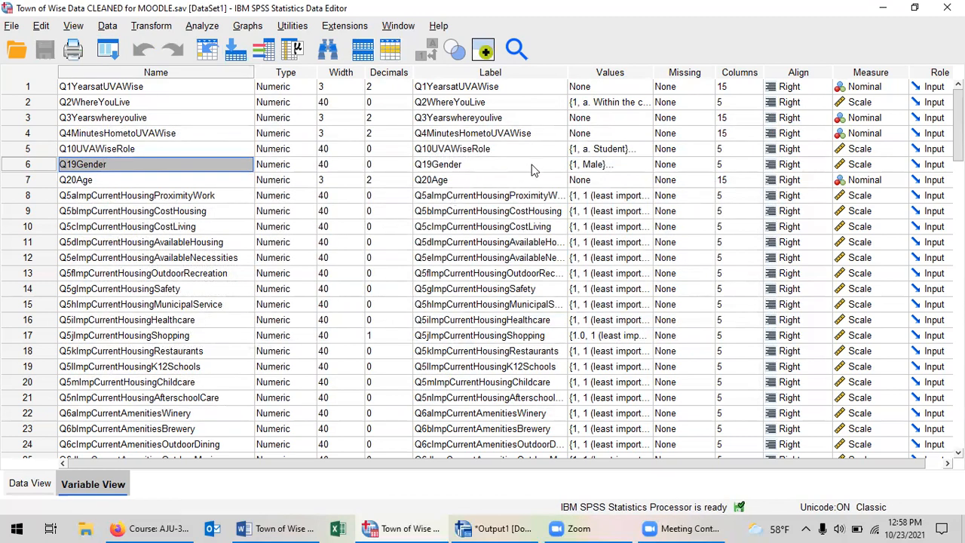
{"action": "left_click", "coordinate": [645, 164]}
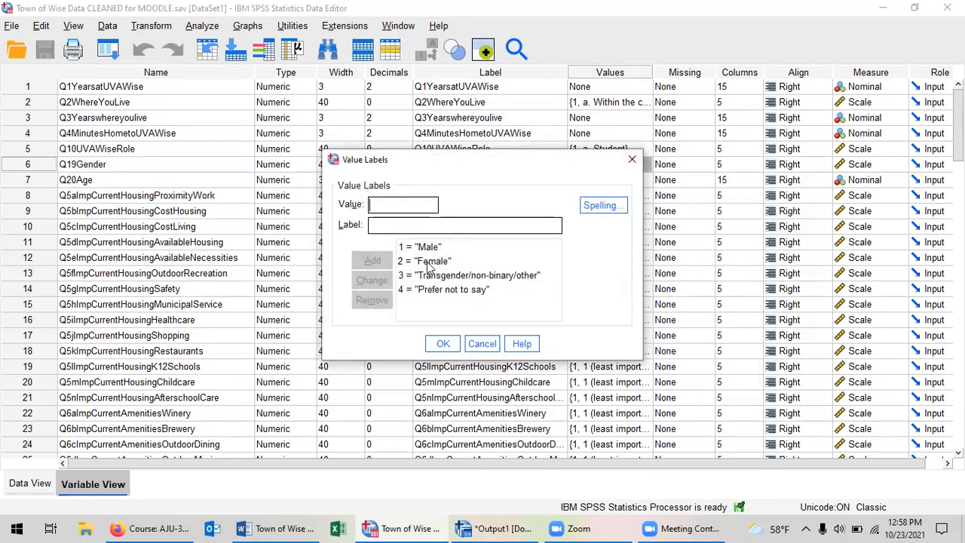
{"action": "left_click", "coordinate": [632, 159]}
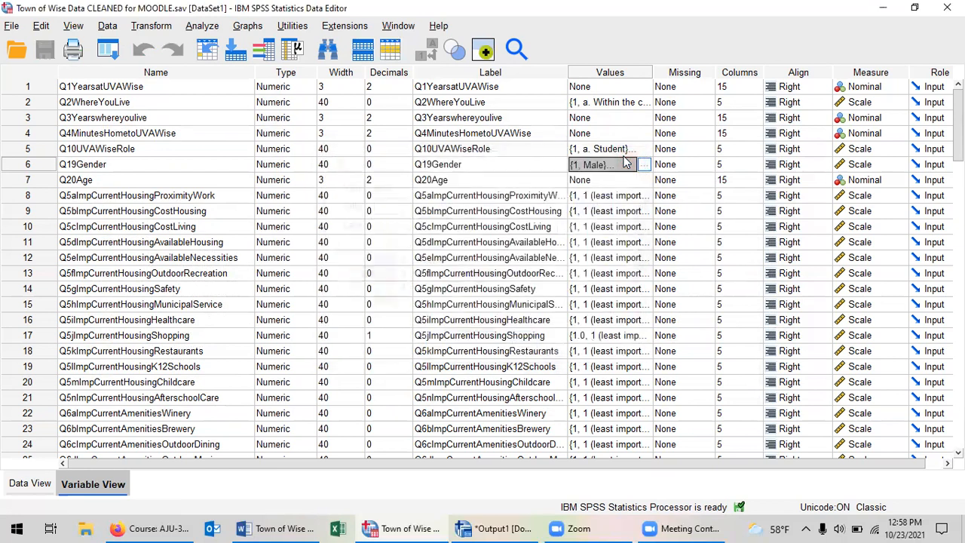
{"action": "left_click", "coordinate": [624, 148]}
{"action": "left_click", "coordinate": [644, 149]}
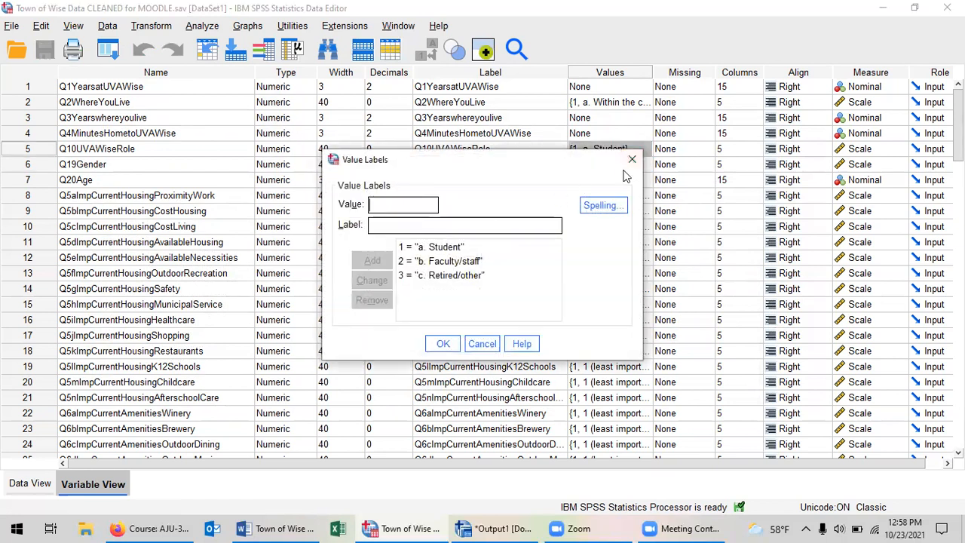
{"action": "left_click", "coordinate": [631, 161]}
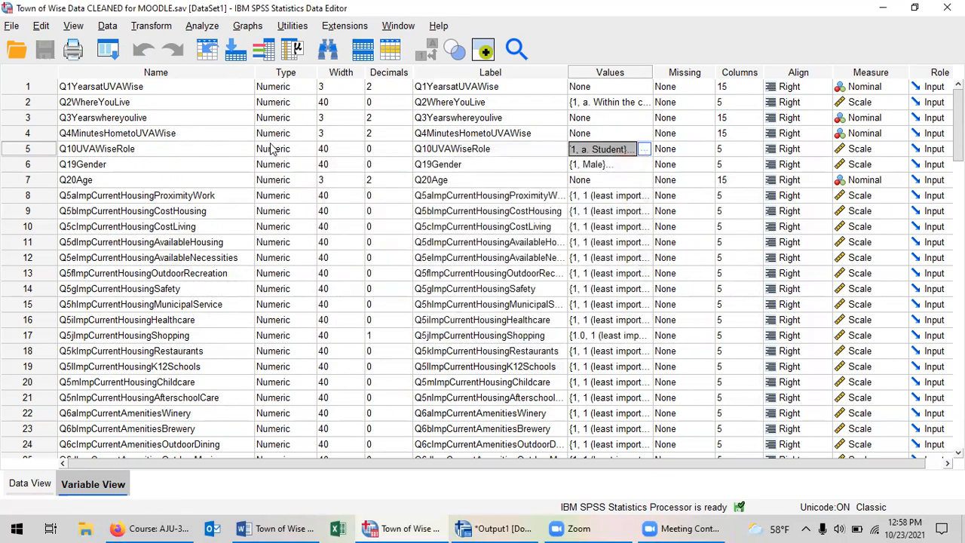
{"action": "left_click", "coordinate": [644, 149]}
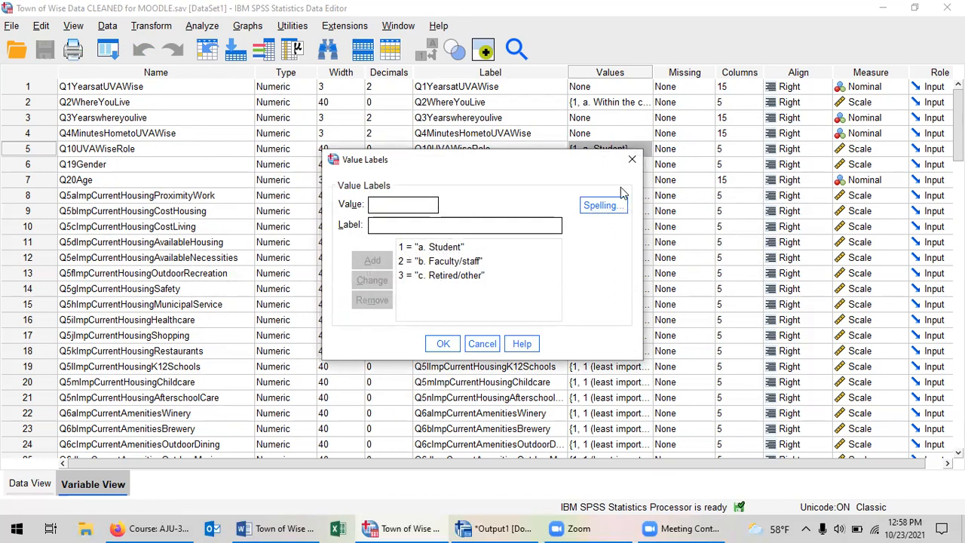
{"action": "left_click", "coordinate": [632, 163]}
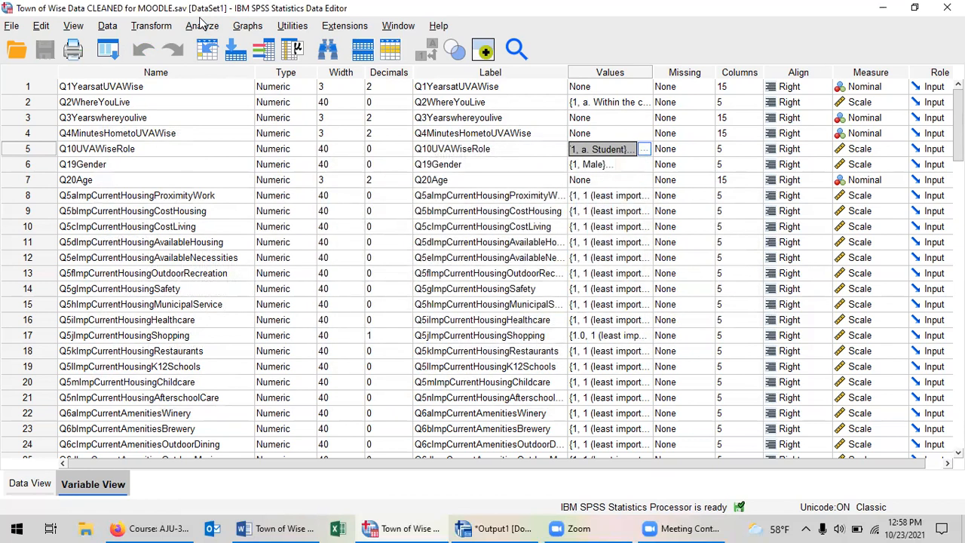
Start an Independent-Samples T Test with Q19Gender as the grouping variable, comparing groups 1 and 2
{"action": "left_click", "coordinate": [202, 26]}
{"action": "mouse_move", "coordinate": [272, 155]}
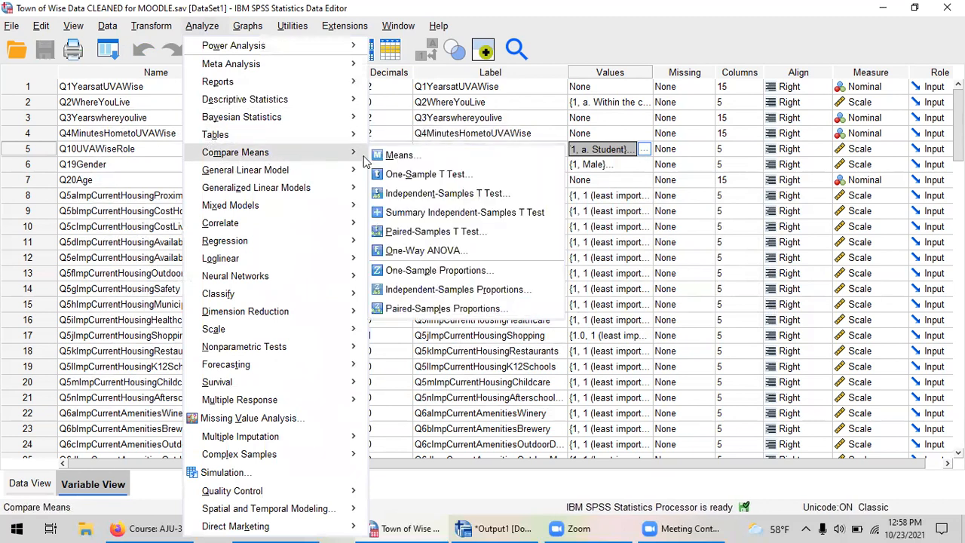
{"action": "left_click", "coordinate": [403, 194]}
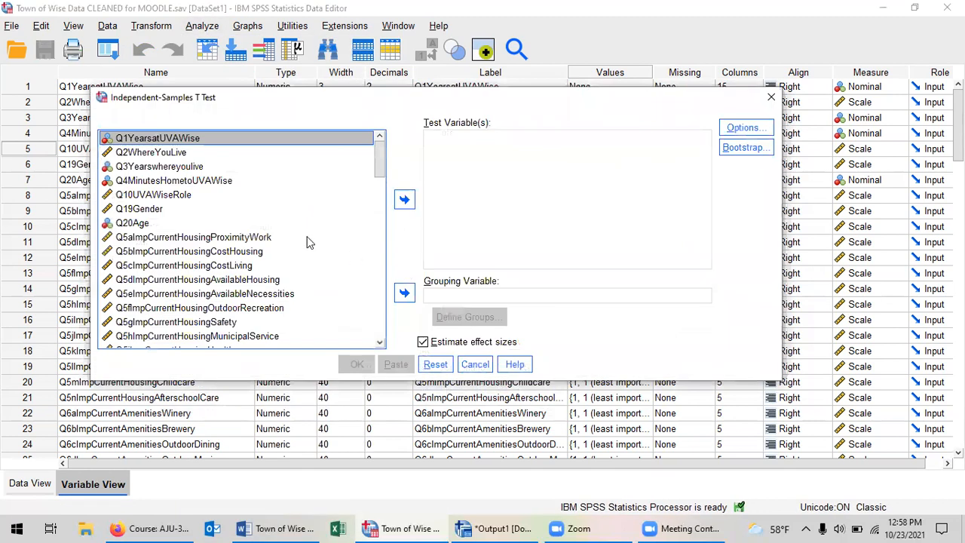
{"action": "left_click", "coordinate": [149, 210]}
{"action": "left_click", "coordinate": [404, 292]}
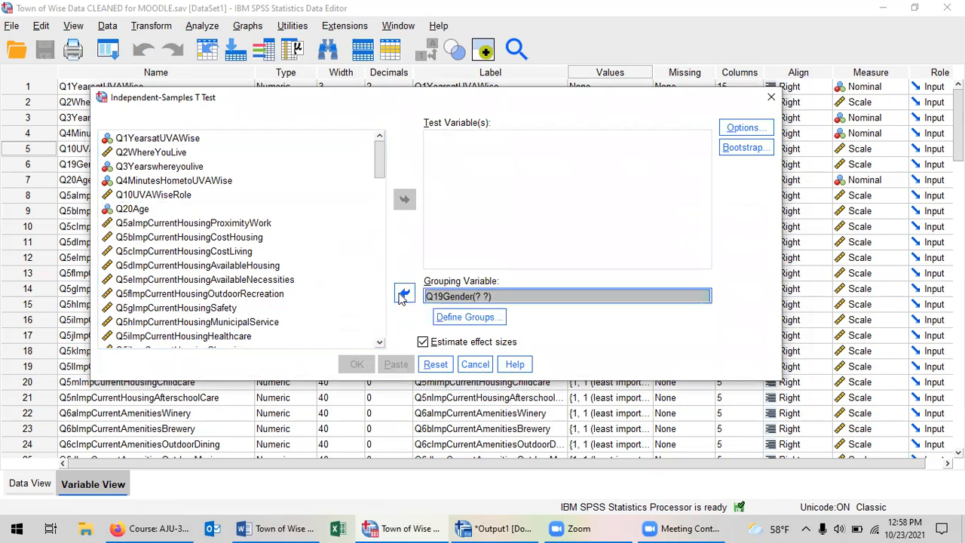
{"action": "left_click", "coordinate": [467, 317]}
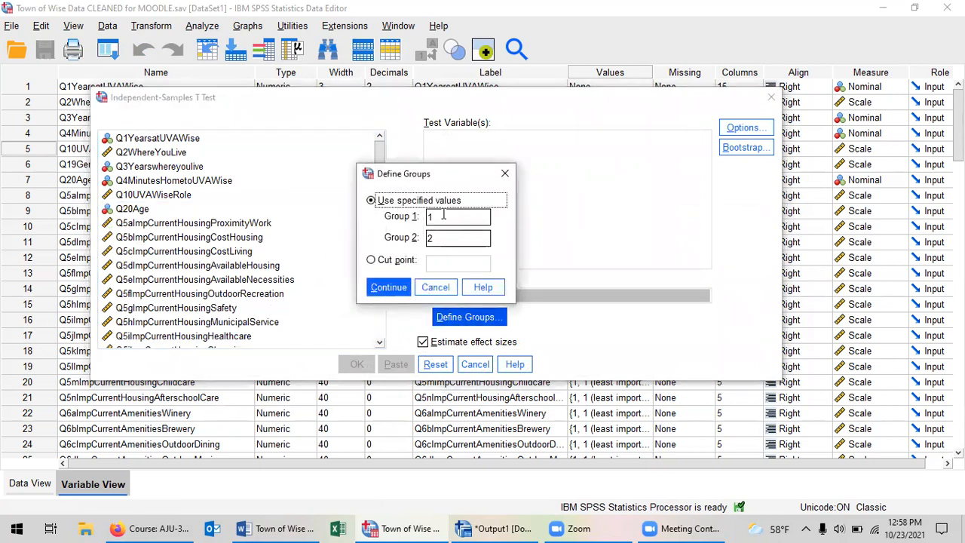
{"action": "left_click", "coordinate": [389, 287]}
Add Q5jImpCurrentHousingShopping as the test variable and run the t test with effect sizes estimated
{"action": "left_click_drag", "start_coordinate": [382, 168], "coordinate": [381, 169]}
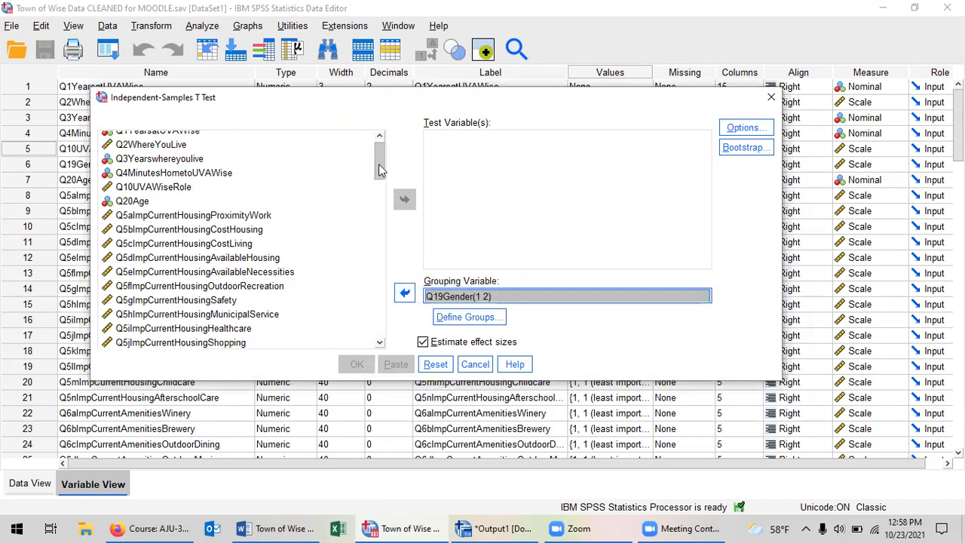
{"action": "left_click", "coordinate": [230, 342]}
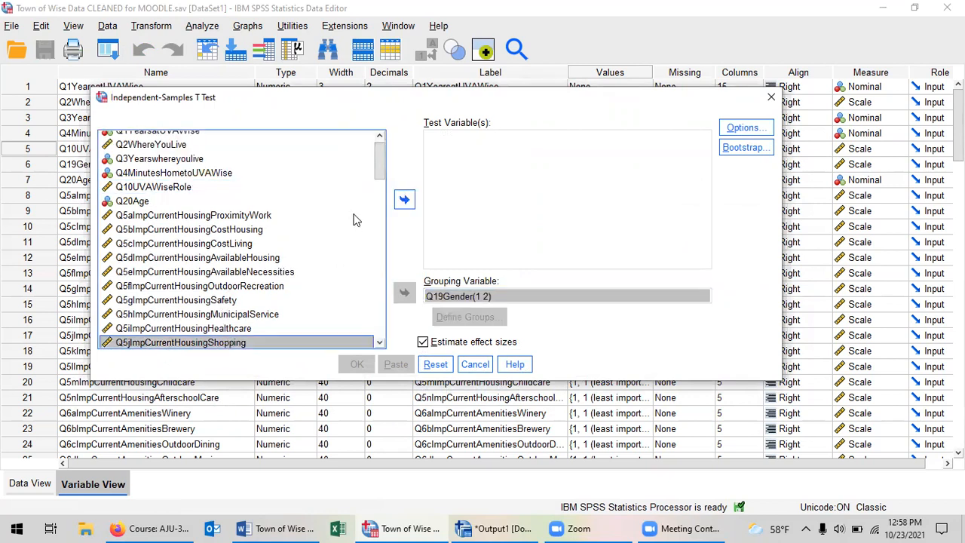
{"action": "left_click", "coordinate": [402, 195]}
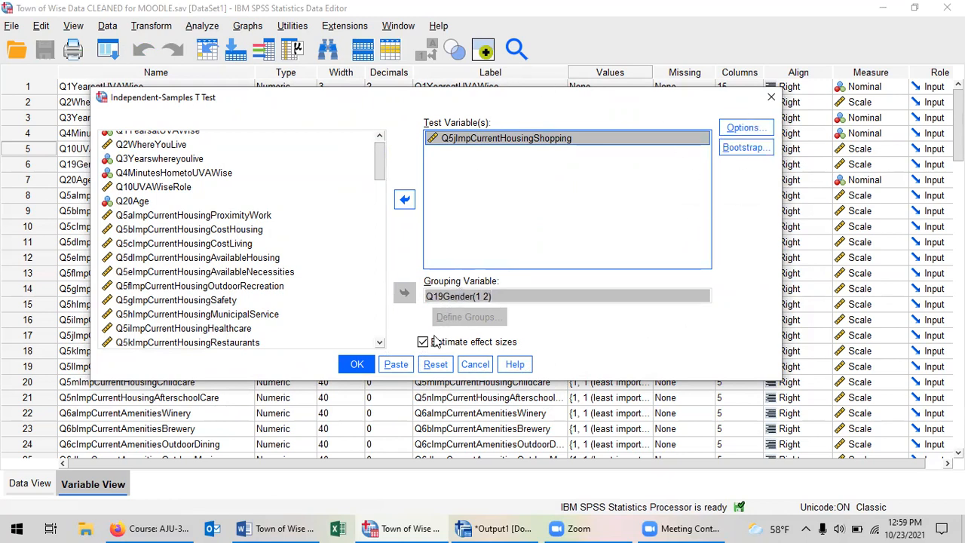
{"action": "left_click", "coordinate": [351, 367]}
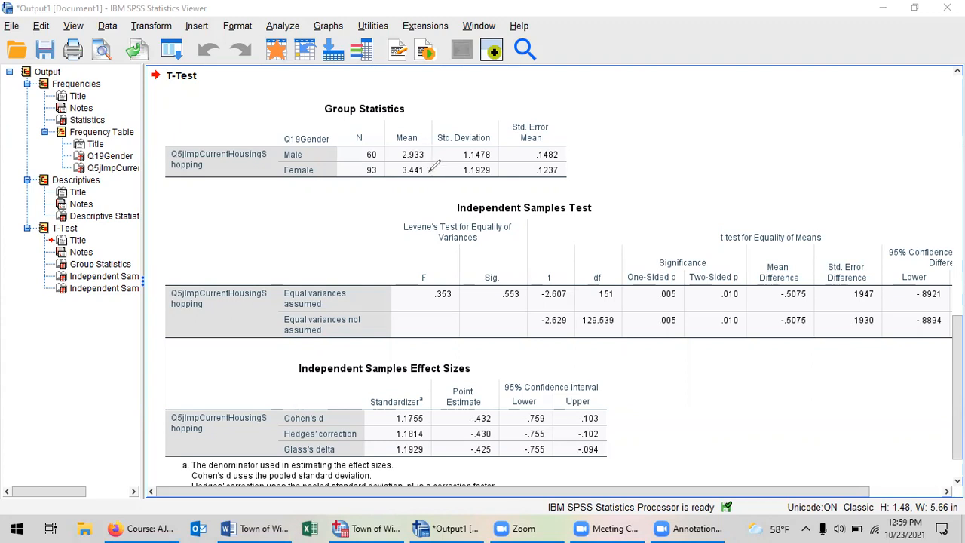
Examine the group sizes and means, plus the t, df and two-sided p values for equal variances assumed
{"action": "left_click_drag", "start_coordinate": [403, 181], "coordinate": [425, 179]}
{"action": "mouse_move", "coordinate": [391, 130]}
{"action": "left_mouse_down"}
{"action": "mouse_move", "coordinate": [393, 185]}
{"action": "mouse_move", "coordinate": [436, 169]}
{"action": "mouse_move", "coordinate": [431, 119]}
{"action": "mouse_move", "coordinate": [343, 132]}
{"action": "mouse_move", "coordinate": [352, 189]}
{"action": "mouse_move", "coordinate": [395, 187]}
{"action": "left_mouse_up"}
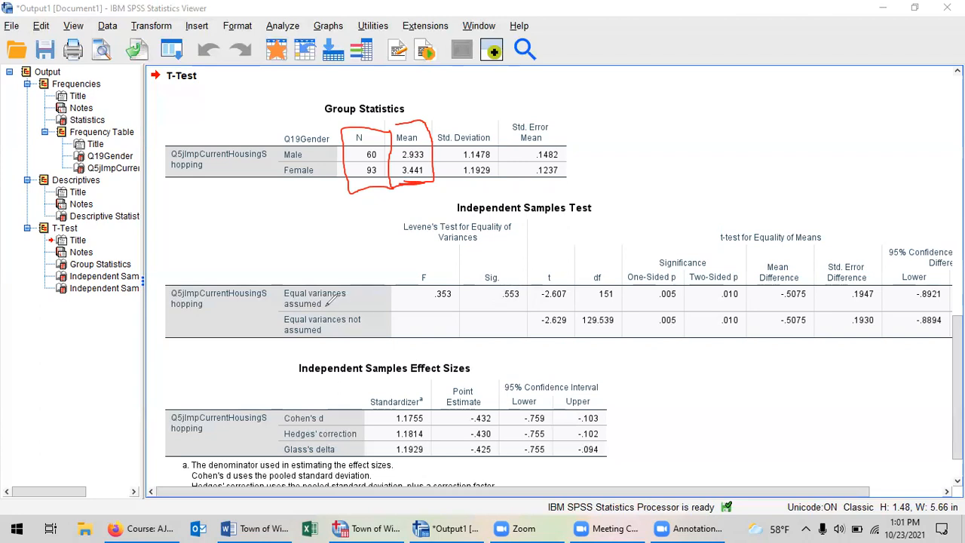
{"action": "mouse_move", "coordinate": [308, 307]}
{"action": "left_mouse_down"}
{"action": "mouse_move", "coordinate": [366, 299]}
{"action": "mouse_move", "coordinate": [315, 276]}
{"action": "mouse_move", "coordinate": [272, 299]}
{"action": "mouse_move", "coordinate": [325, 317]}
{"action": "mouse_move", "coordinate": [360, 291]}
{"action": "left_mouse_up"}
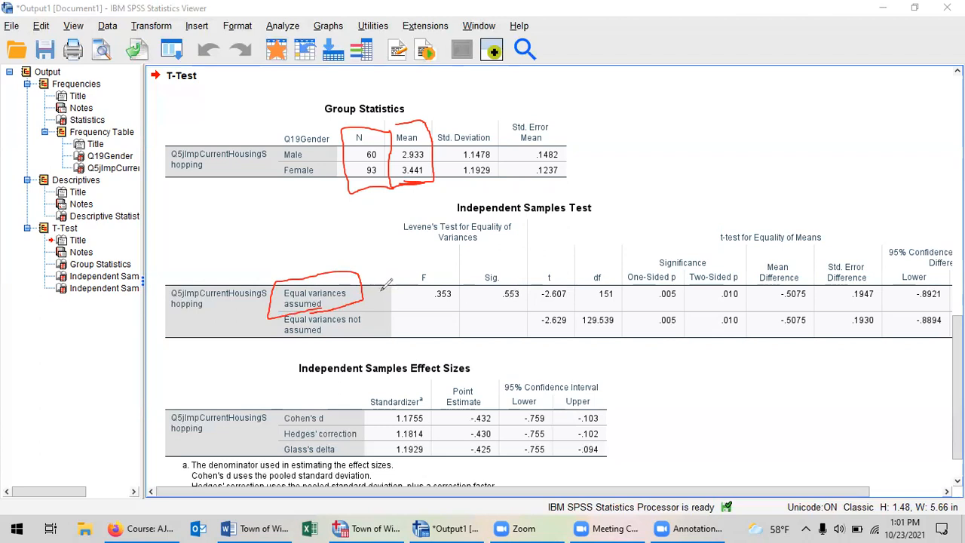
{"action": "mouse_move", "coordinate": [368, 295]}
{"action": "left_mouse_down"}
{"action": "mouse_move", "coordinate": [382, 294]}
{"action": "mouse_move", "coordinate": [372, 305]}
{"action": "left_mouse_up"}
{"action": "left_click_drag", "start_coordinate": [487, 319], "coordinate": [941, 322]}
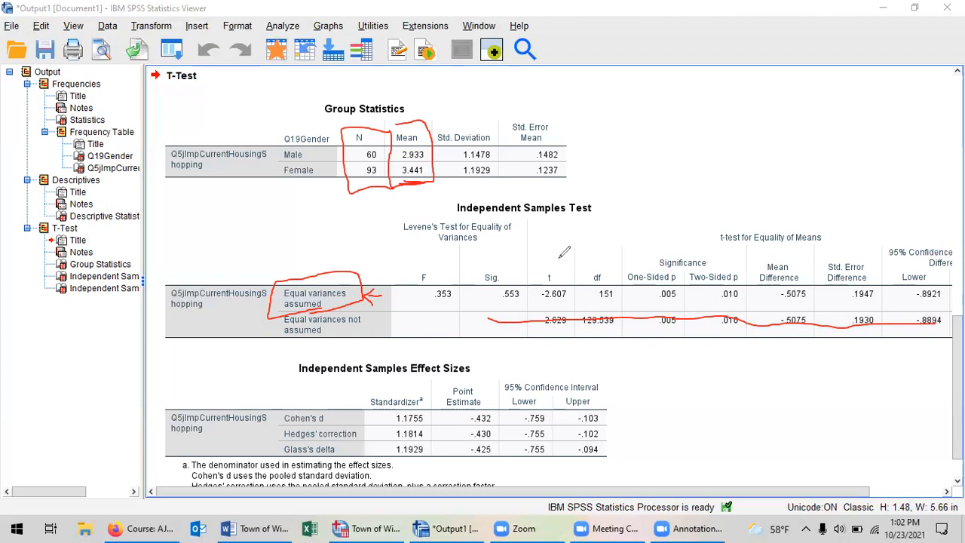
{"action": "mouse_move", "coordinate": [556, 270]}
{"action": "left_mouse_down"}
{"action": "mouse_move", "coordinate": [537, 273]}
{"action": "mouse_move", "coordinate": [537, 300]}
{"action": "mouse_move", "coordinate": [554, 307]}
{"action": "mouse_move", "coordinate": [574, 285]}
{"action": "mouse_move", "coordinate": [557, 270]}
{"action": "left_mouse_up"}
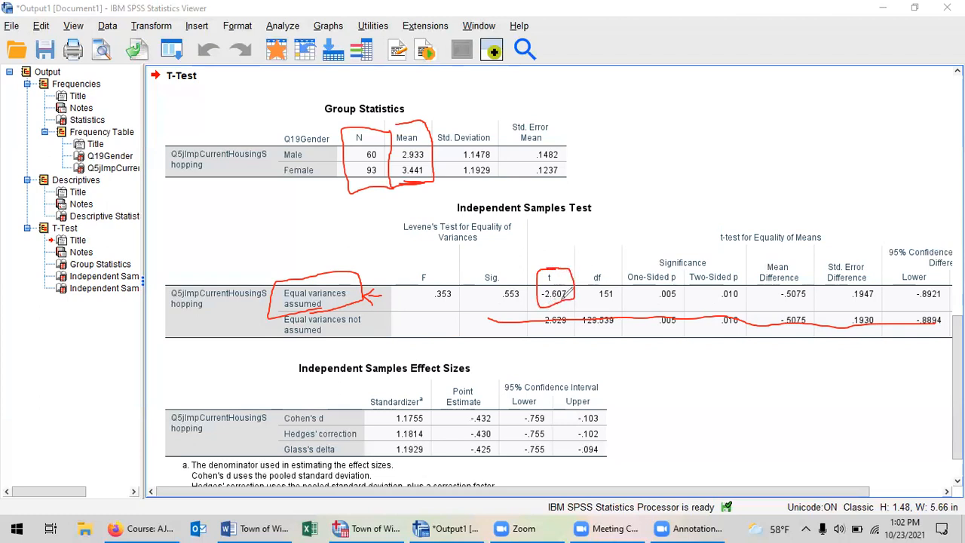
{"action": "mouse_move", "coordinate": [587, 266]}
{"action": "left_mouse_down"}
{"action": "mouse_move", "coordinate": [594, 303]}
{"action": "mouse_move", "coordinate": [618, 292]}
{"action": "mouse_move", "coordinate": [616, 256]}
{"action": "mouse_move", "coordinate": [588, 261]}
{"action": "left_mouse_up"}
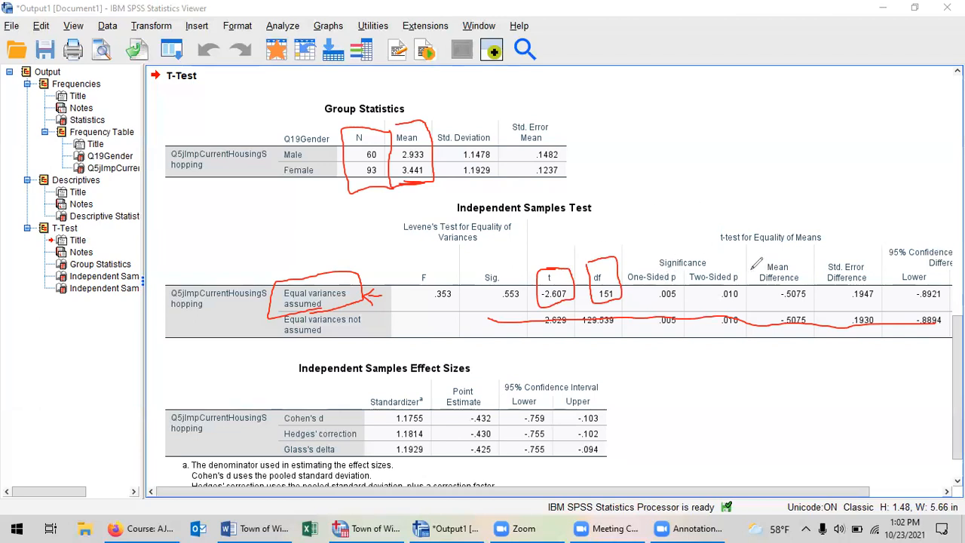
{"action": "mouse_move", "coordinate": [689, 255]}
{"action": "left_mouse_down"}
{"action": "mouse_move", "coordinate": [689, 297]}
{"action": "mouse_move", "coordinate": [751, 297]}
{"action": "mouse_move", "coordinate": [748, 265]}
{"action": "mouse_move", "coordinate": [734, 256]}
{"action": "mouse_move", "coordinate": [692, 259]}
{"action": "left_mouse_up"}
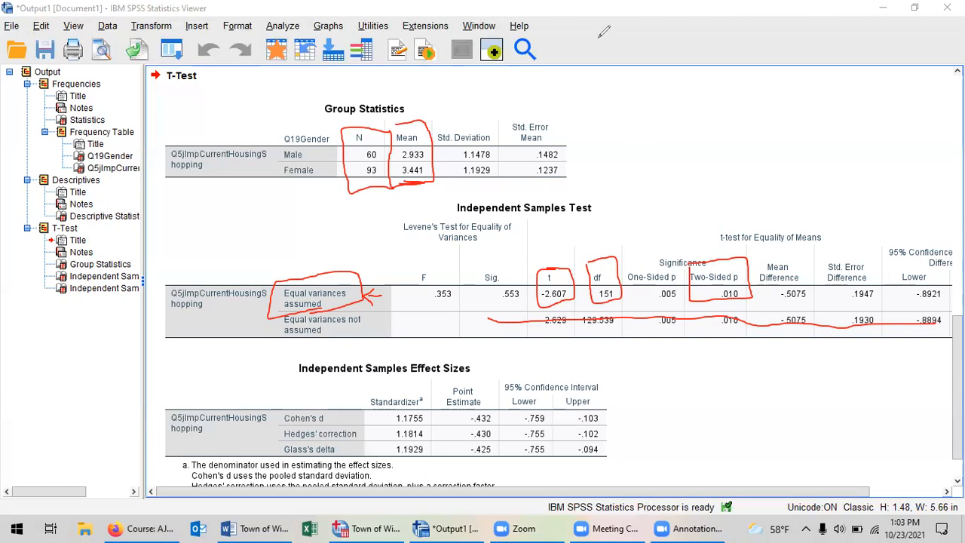
Examine the 95% confidence interval of the difference in the Independent Samples Test table
{"action": "left_click", "coordinate": [745, 506]}
{"action": "left_click_drag", "start_coordinate": [732, 494], "coordinate": [754, 493]}
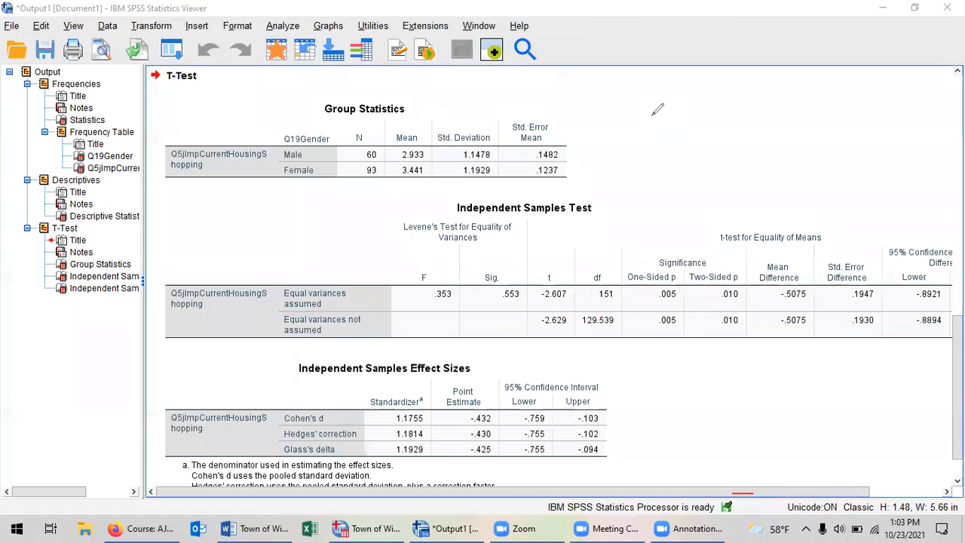
{"action": "left_click_drag", "start_coordinate": [804, 492], "coordinate": [876, 504]}
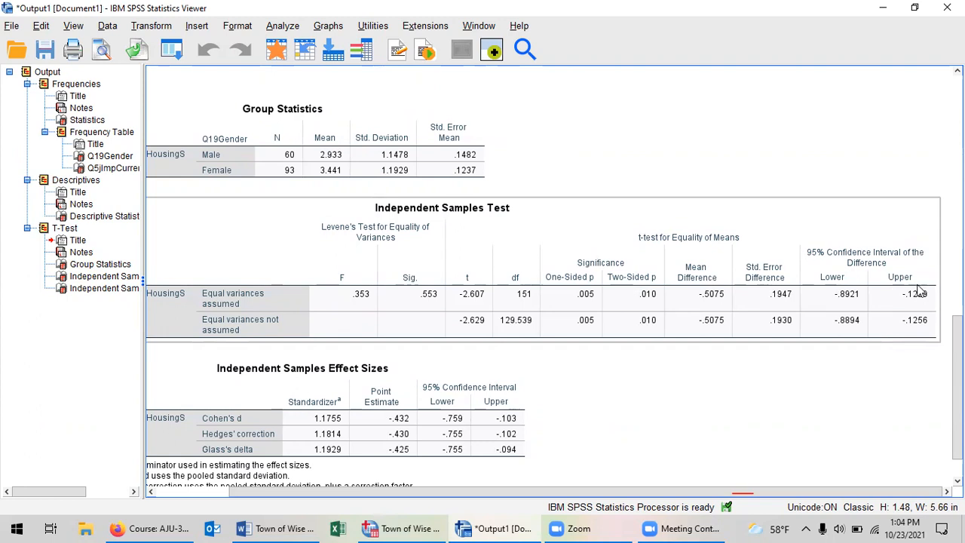
{"action": "left_click_drag", "start_coordinate": [760, 487], "coordinate": [631, 490]}
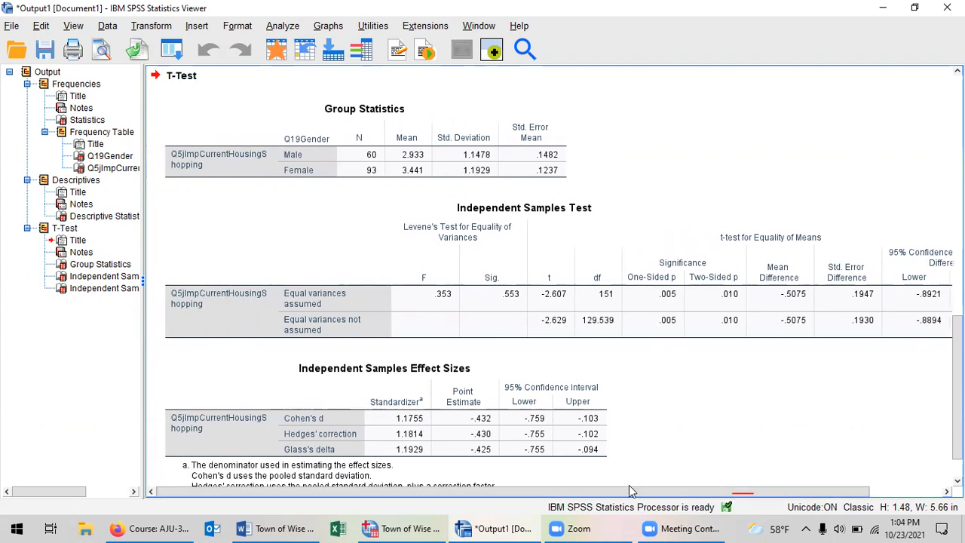
Examine the Cohen's d point estimate in the Independent Samples Effect Sizes table
{"action": "scroll", "coordinate": [958, 392], "scroll_direction": "down", "scroll_amount": 2}
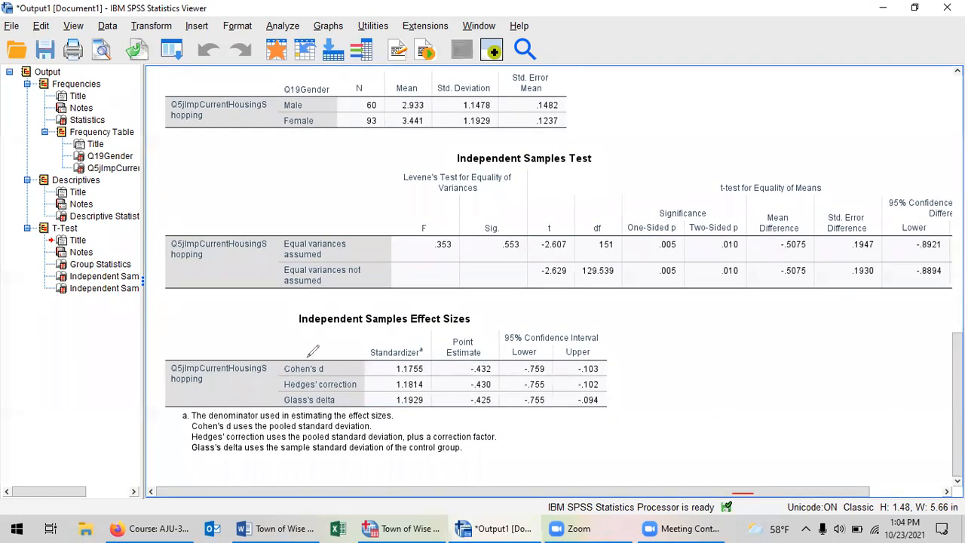
{"action": "left_click_drag", "start_coordinate": [284, 374], "coordinate": [320, 375]}
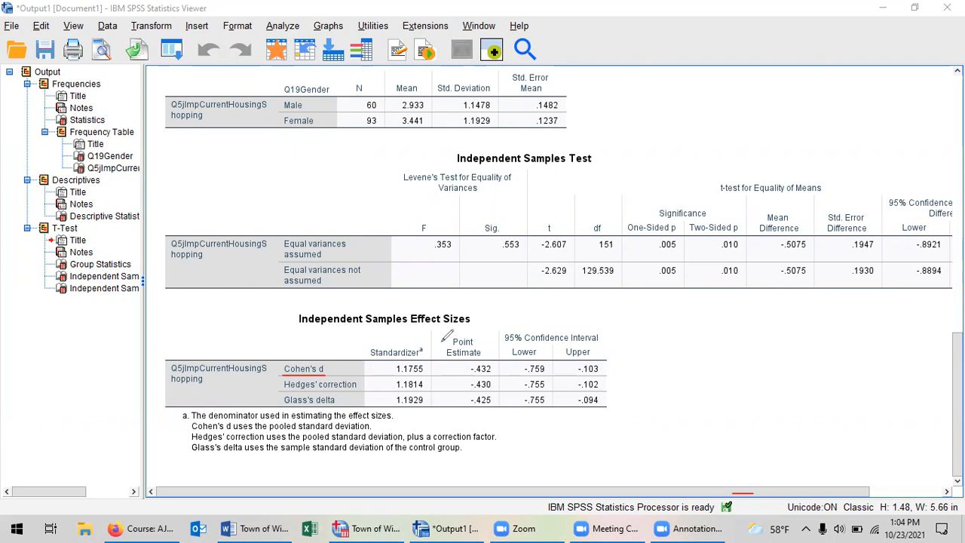
{"action": "mouse_move", "coordinate": [441, 364]}
{"action": "left_mouse_down"}
{"action": "mouse_move", "coordinate": [461, 374]}
{"action": "mouse_move", "coordinate": [483, 368]}
{"action": "left_mouse_up"}
{"action": "key", "text": "ctrl+z"}
{"action": "left_click", "coordinate": [477, 370]}
{"action": "left_click", "coordinate": [478, 130]}
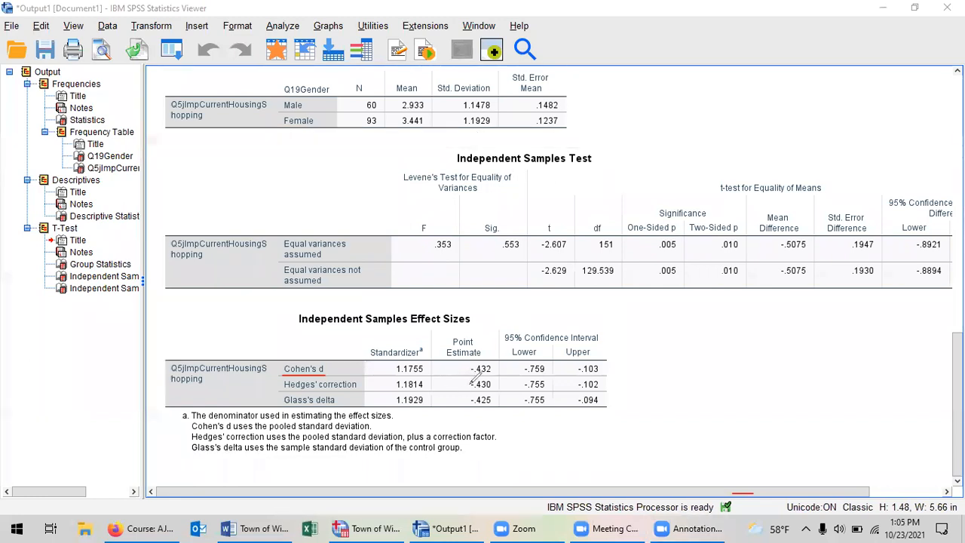
{"action": "mouse_move", "coordinate": [453, 382]}
{"action": "left_mouse_down"}
{"action": "mouse_move", "coordinate": [496, 373]}
{"action": "mouse_move", "coordinate": [497, 330]}
{"action": "mouse_move", "coordinate": [451, 326]}
{"action": "mouse_move", "coordinate": [445, 361]}
{"action": "mouse_move", "coordinate": [455, 375]}
{"action": "left_mouse_up"}
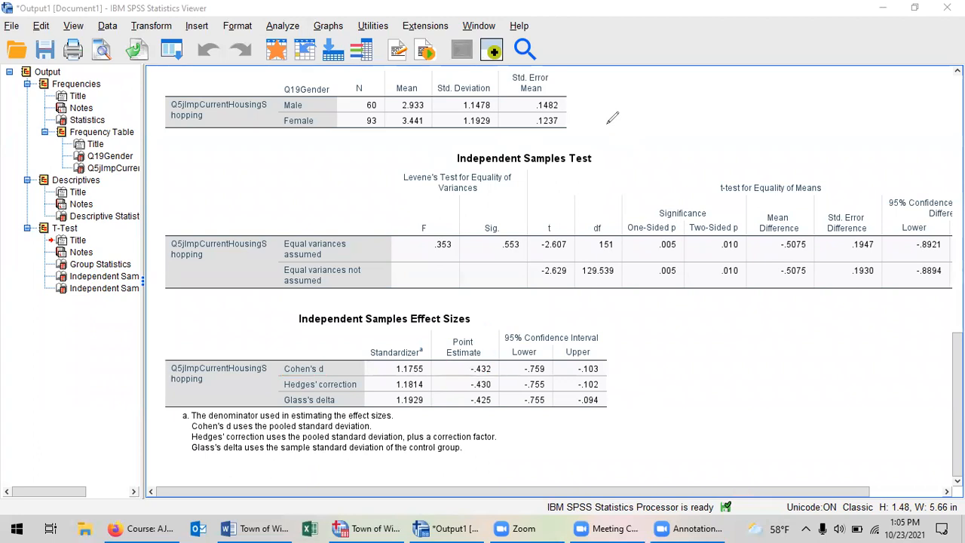
Review the gender group means, the two-sided significance and the effect size across the t-test output tables
{"action": "left_click", "coordinate": [504, 192]}
{"action": "left_click", "coordinate": [422, 127]}
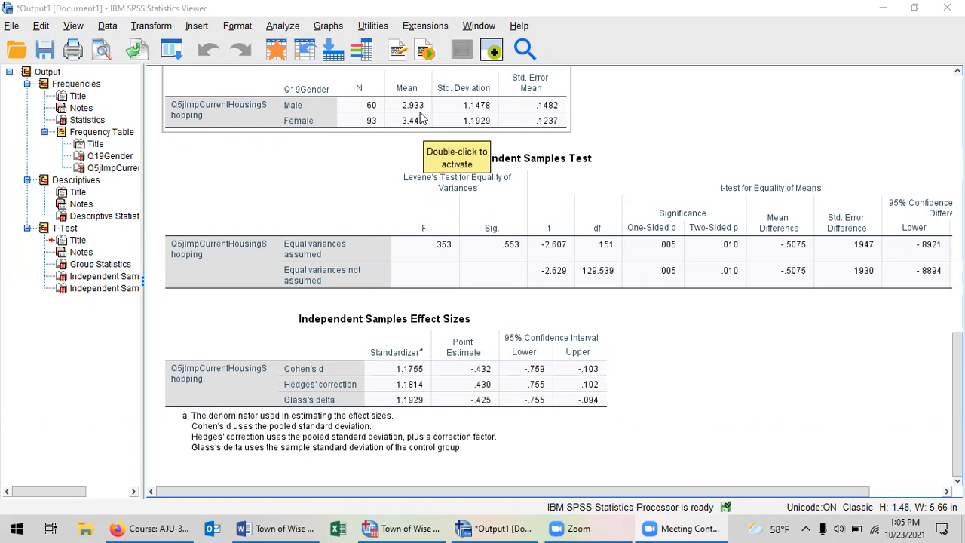
{"action": "left_click", "coordinate": [442, 172]}
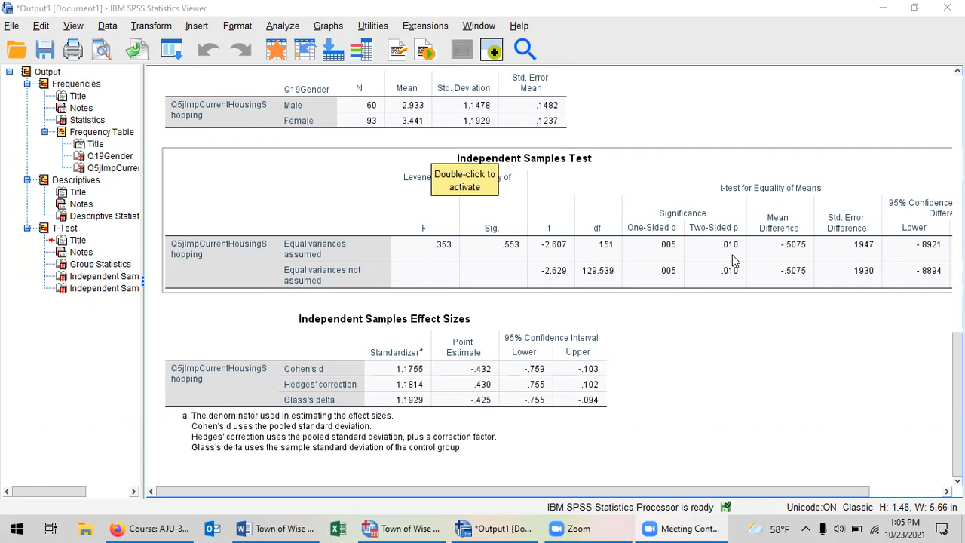
{"action": "left_click", "coordinate": [437, 364]}
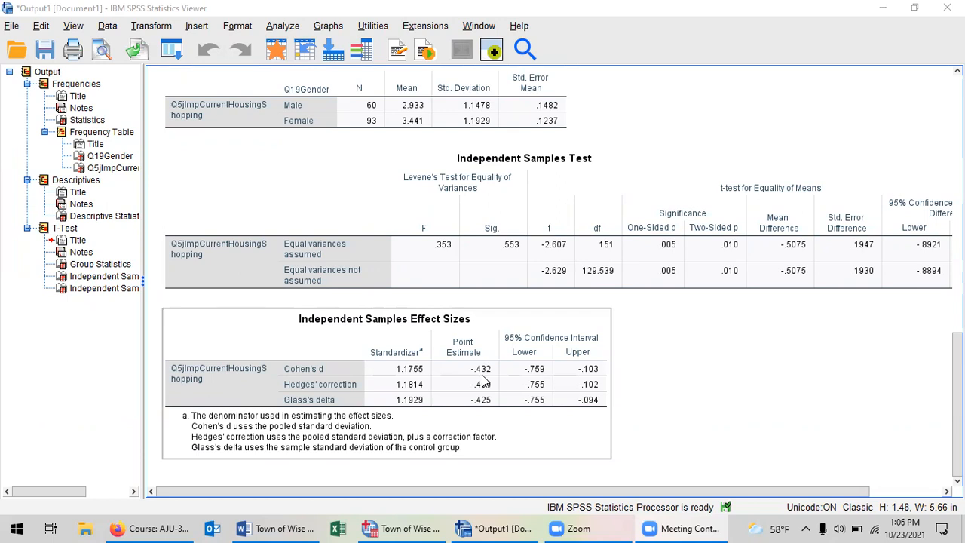
{"action": "left_click", "coordinate": [635, 346]}
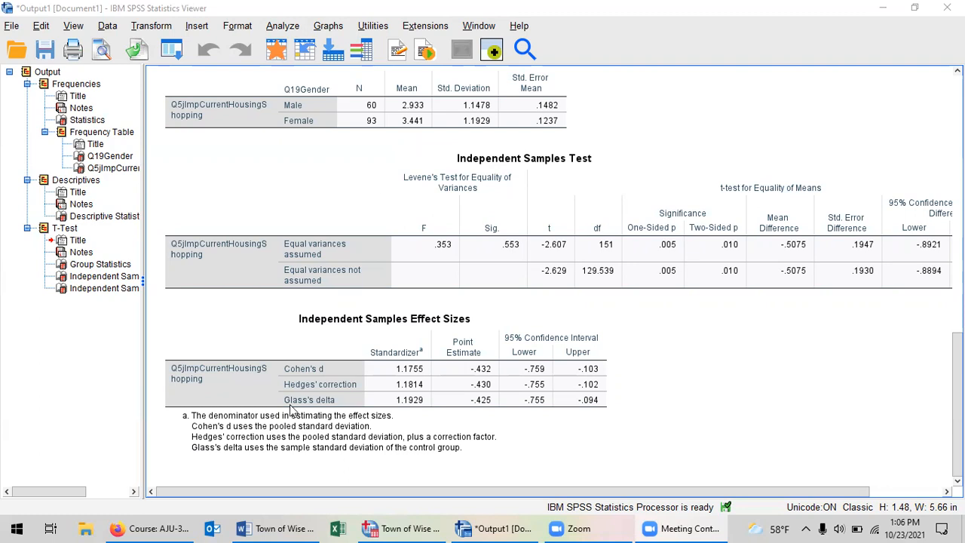
Create a blank document in Word, return to the SPSS output and select the Independent Samples Test table
{"action": "left_click", "coordinate": [279, 528]}
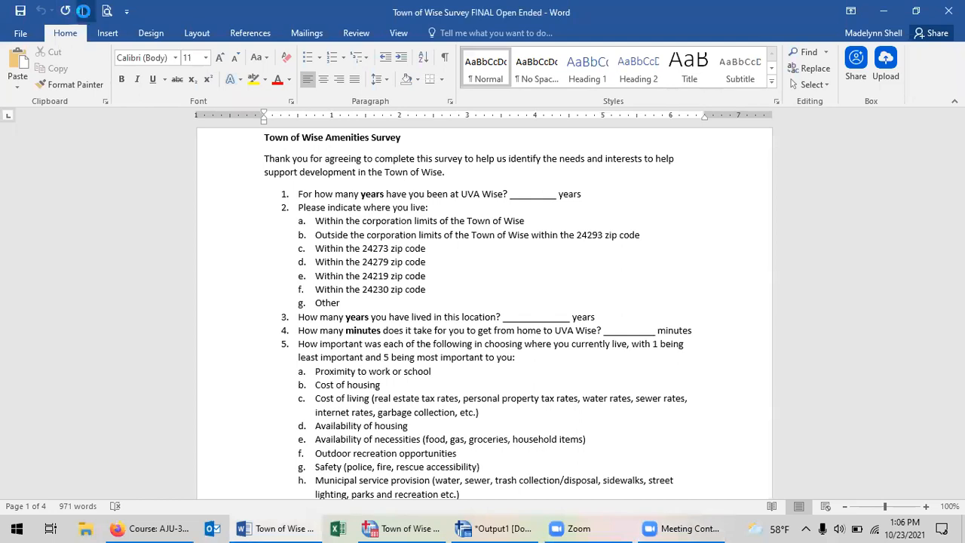
{"action": "left_click", "coordinate": [85, 10]}
{"action": "left_click", "coordinate": [535, 528]}
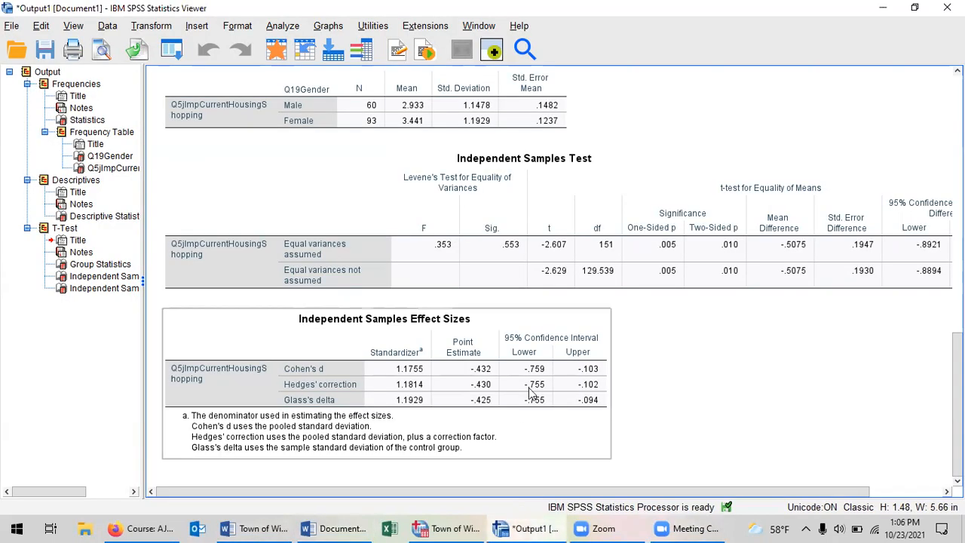
{"action": "left_click", "coordinate": [550, 274]}
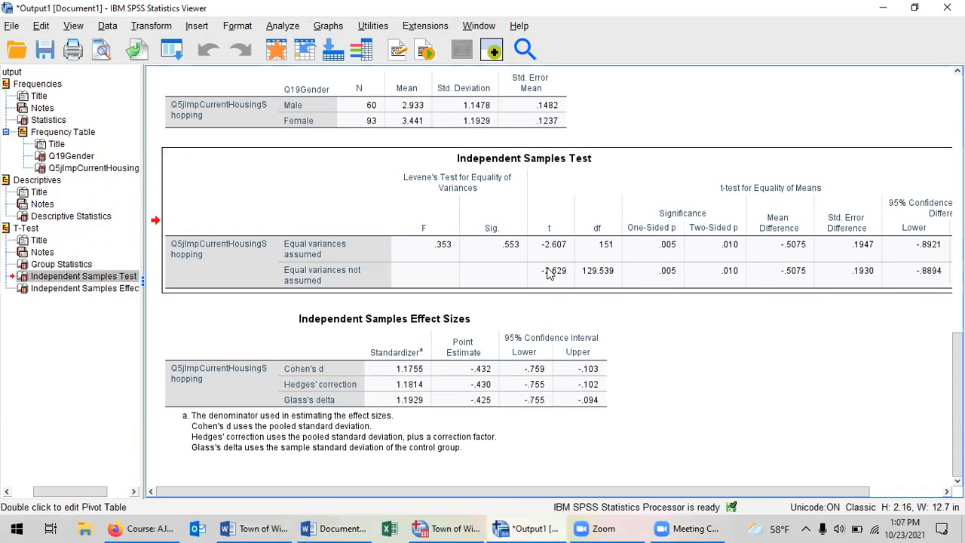
Copy the entire SPSS output, including the frequencies, descriptives and t-test results, and paste it into the blank Word document
{"action": "left_click", "coordinate": [437, 417]}
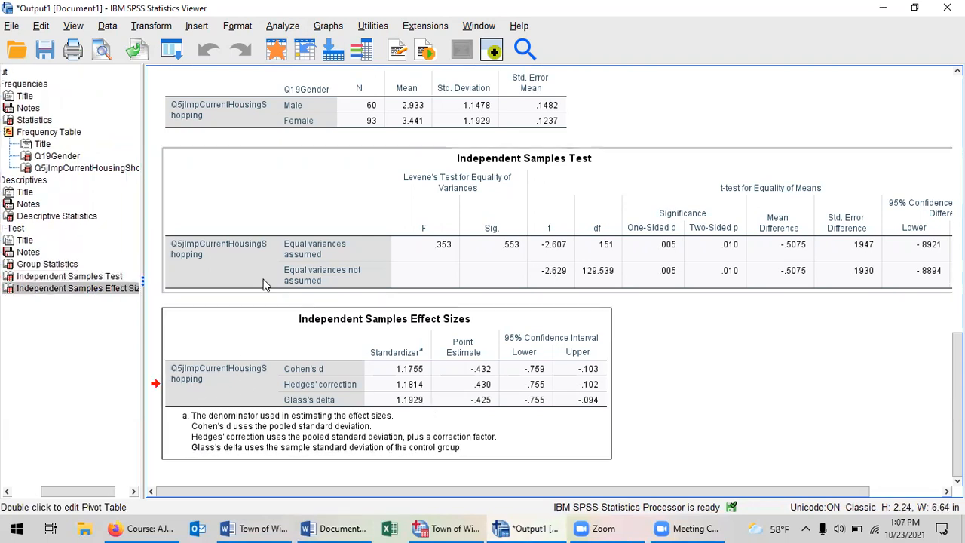
{"action": "left_click", "coordinate": [260, 239]}
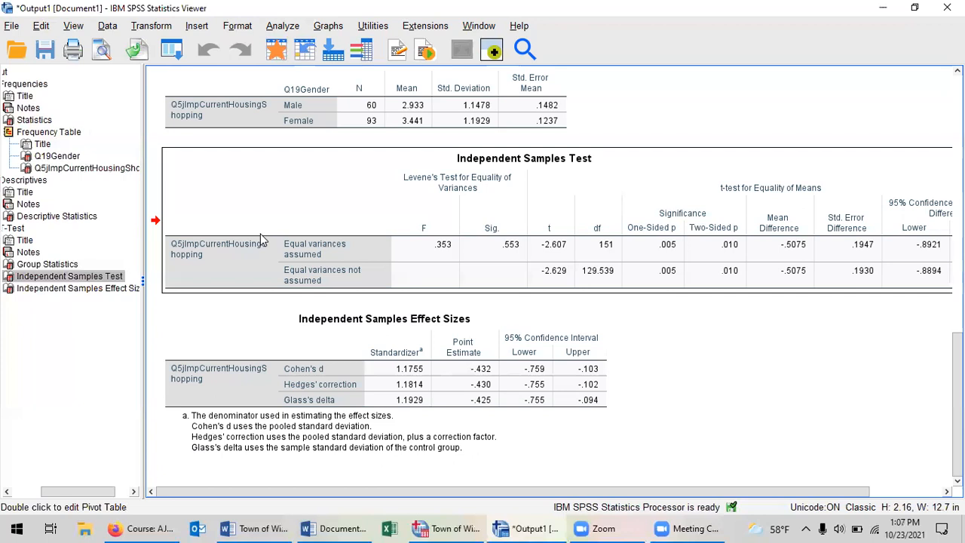
{"action": "key", "text": "ctrl+a"}
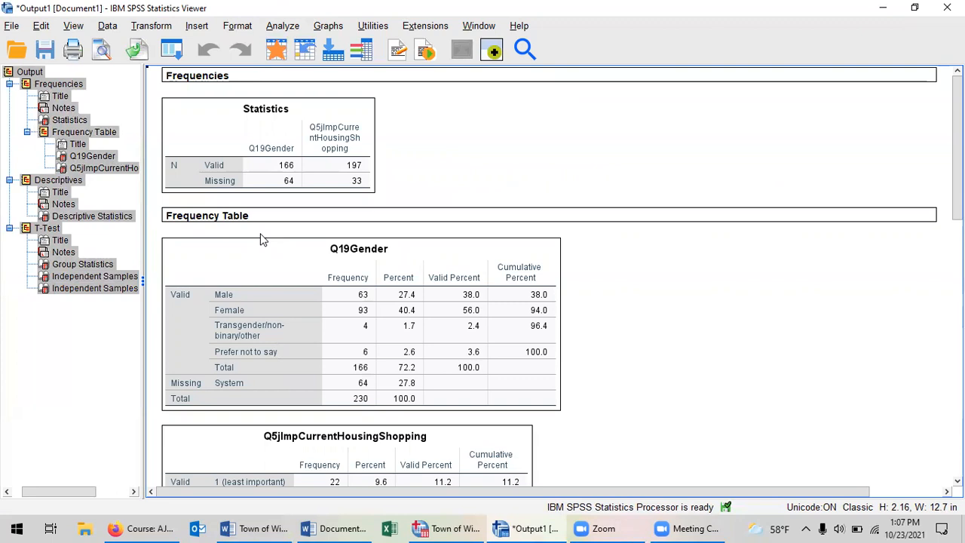
{"action": "key", "text": "ctrl+c"}
{"action": "left_click", "coordinate": [332, 528]}
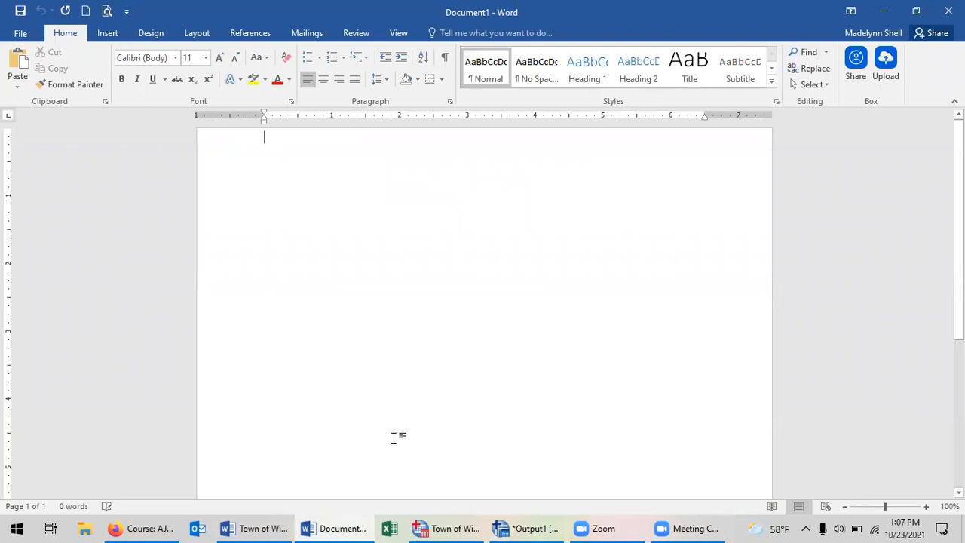
{"action": "key", "text": "ctrl+v"}
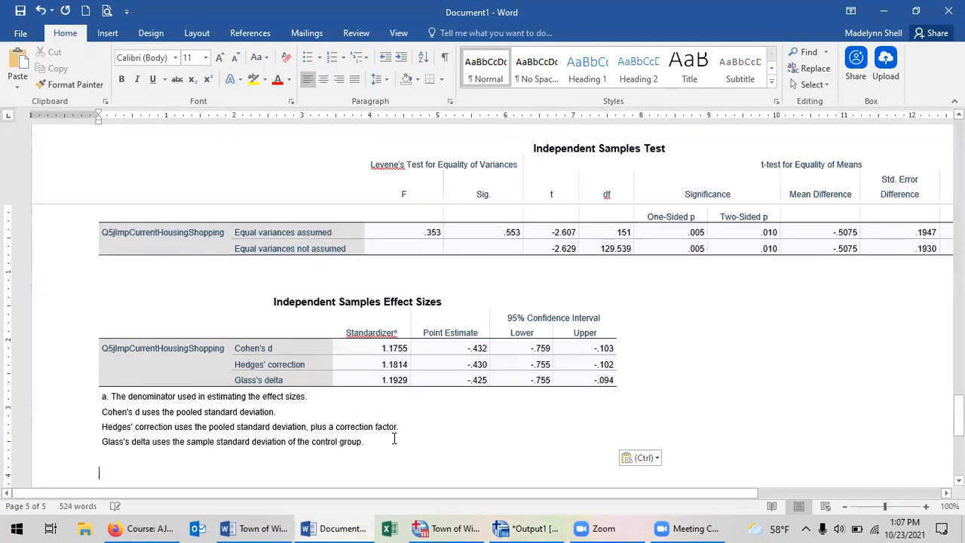
Review the pasted output from its beginning through the Q19Gender and Q5jImpCurrentHousingShopping frequency tables, then switch to the SPSS Data Editor
{"action": "left_click_drag", "start_coordinate": [958, 415], "coordinate": [958, 142]}
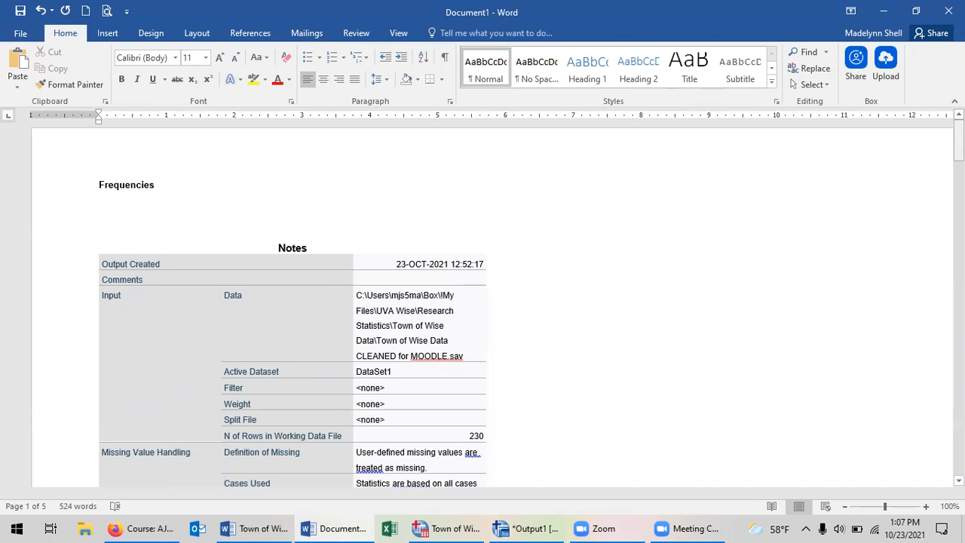
{"action": "left_click_drag", "start_coordinate": [958, 141], "coordinate": [958, 222]}
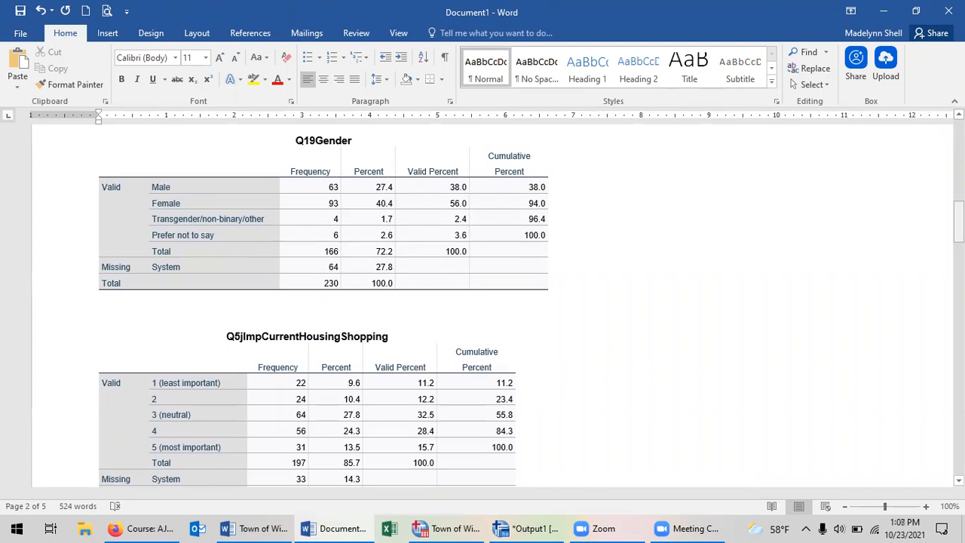
{"action": "left_click", "coordinate": [475, 527]}
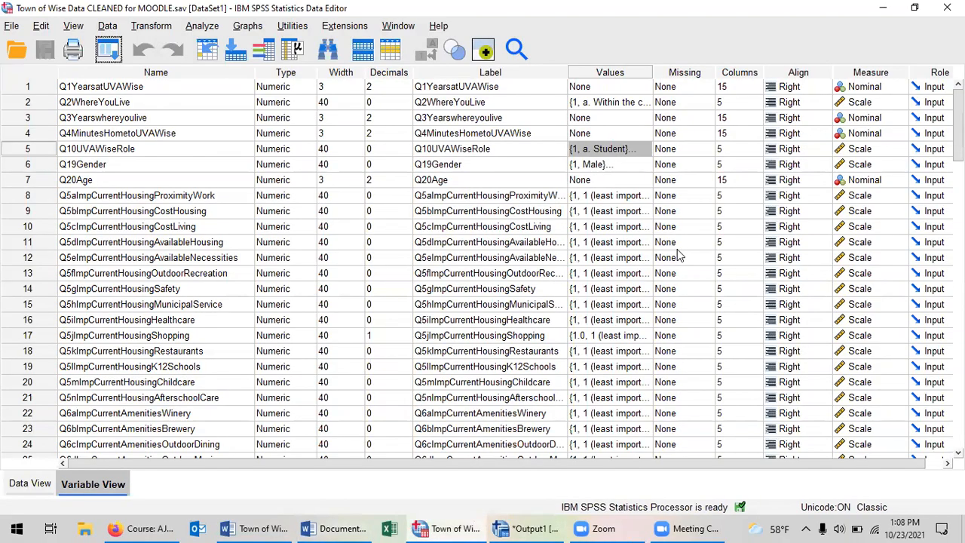